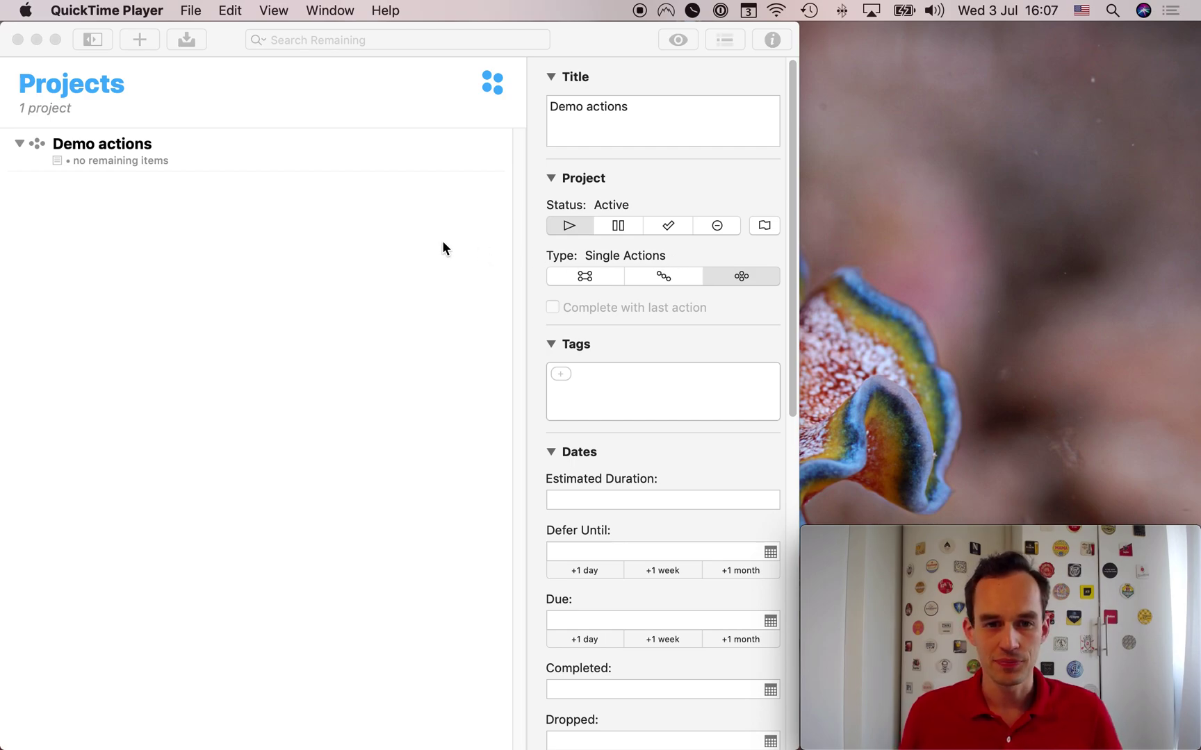
# Create a new action titled 'Meditate for 20 minutes' in the Demo actions project
pyautogui.click(333, 235)
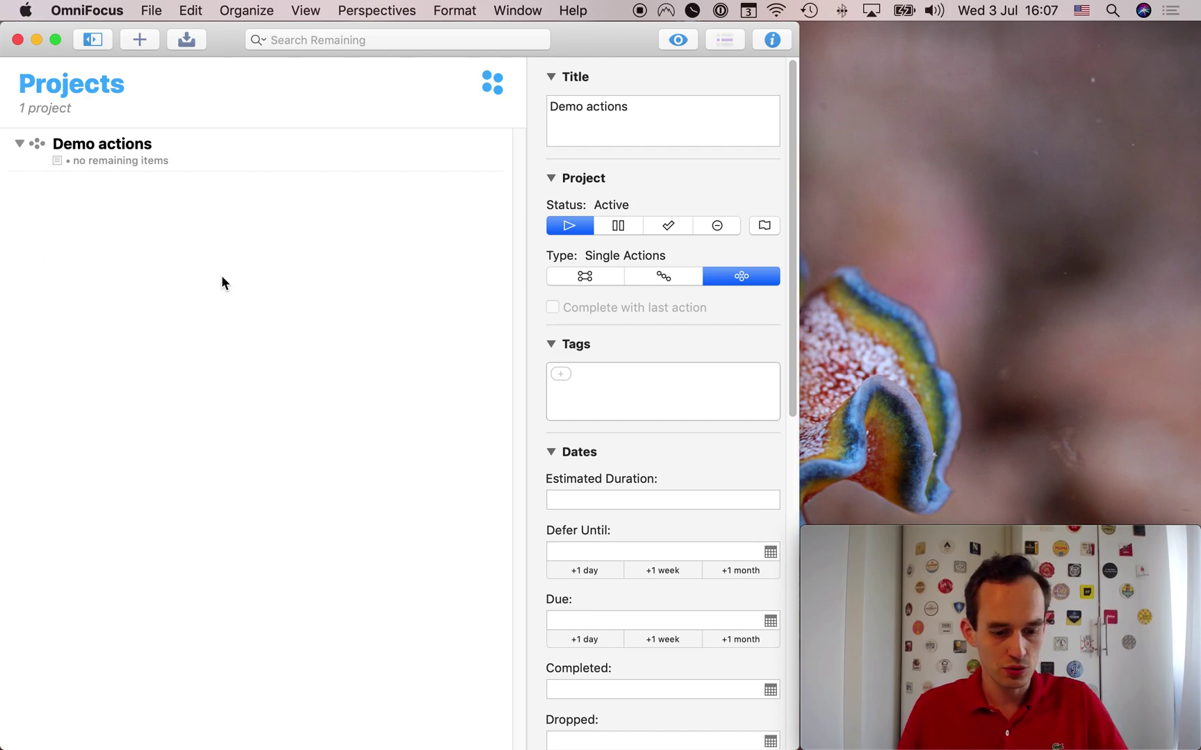
pyautogui.press('super+n')
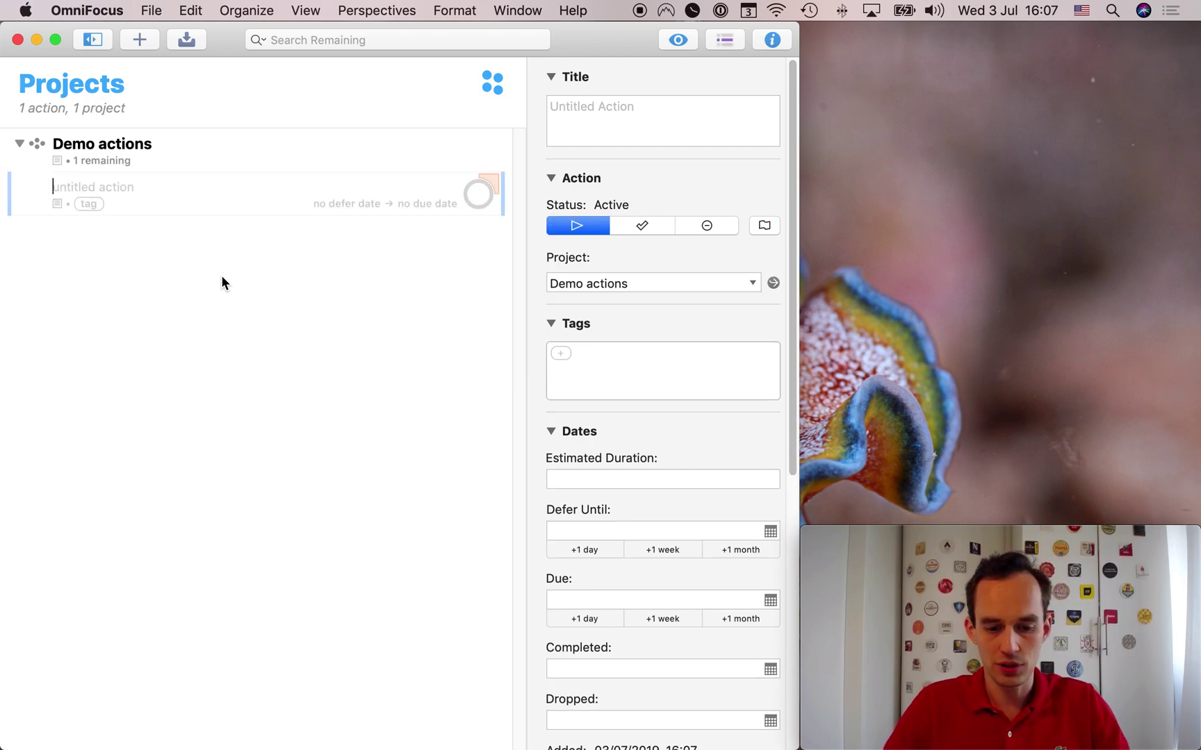
pyautogui.write('Meditate f')
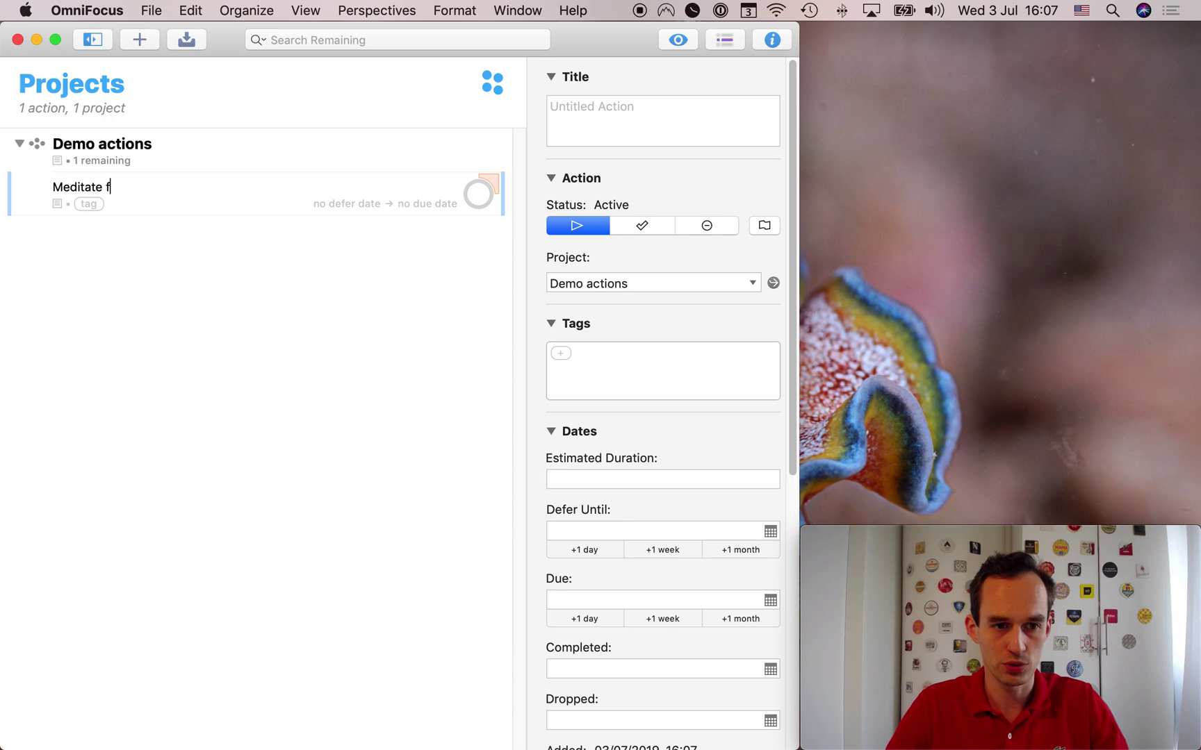
pyautogui.write('or 20 minutes')
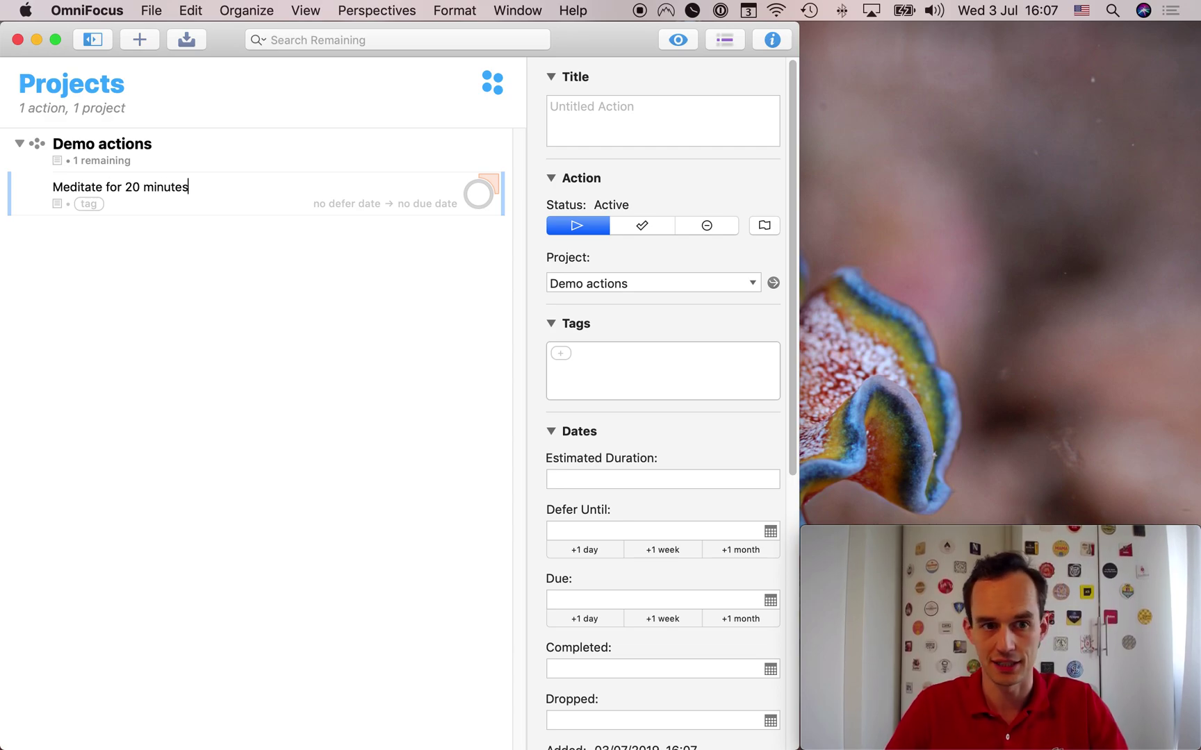
pyautogui.press('Return')
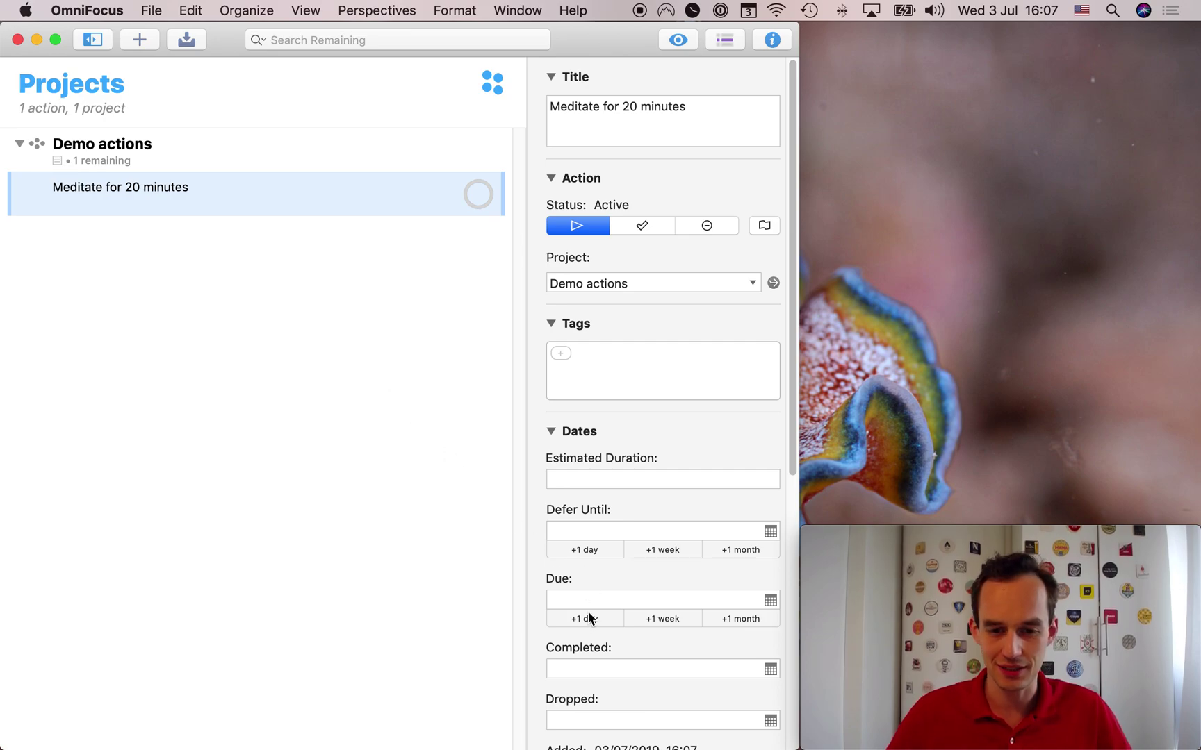
# Make the meditation action repeat every day
pyautogui.scroll(-8, 586, 652)
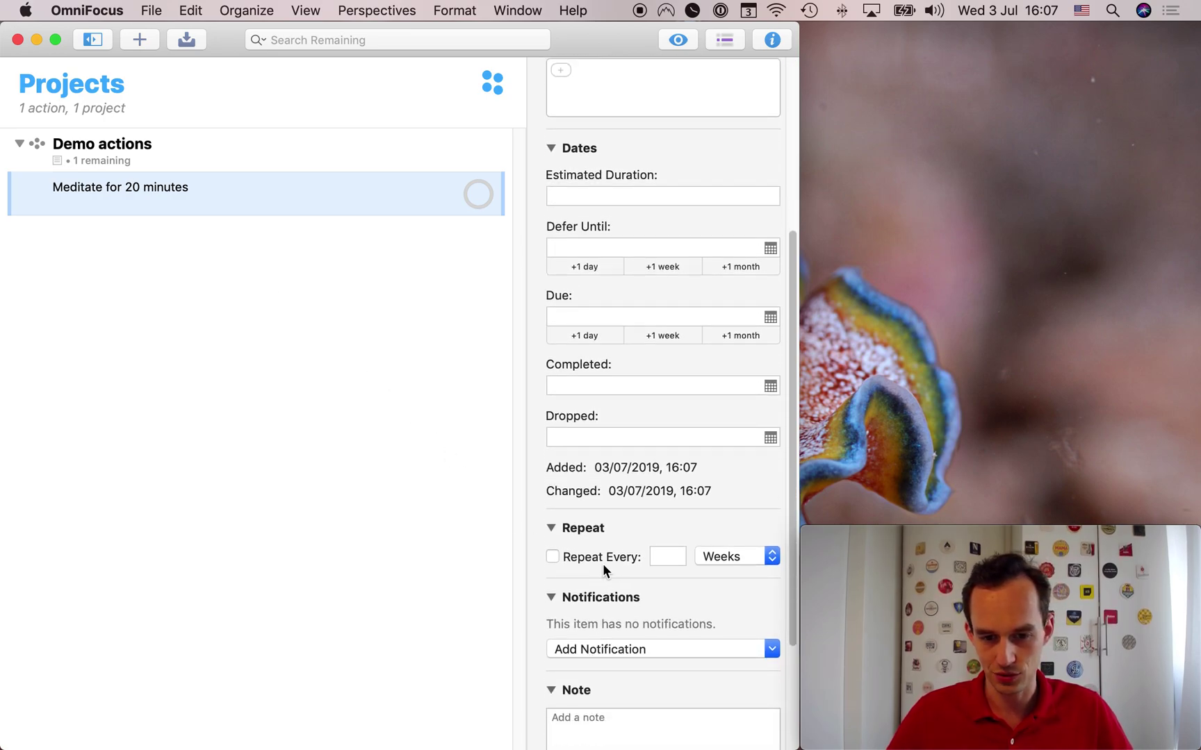
pyautogui.click(602, 561)
pyautogui.click(717, 556)
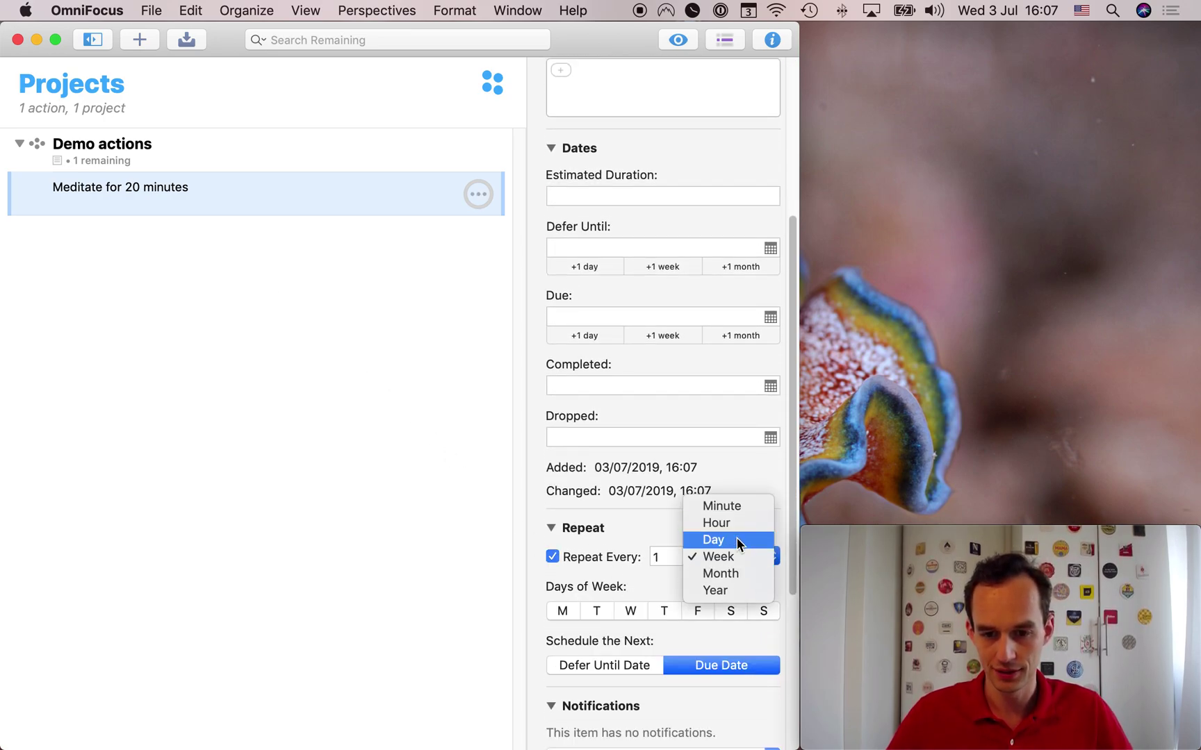
pyautogui.click(732, 540)
# Set the action's due date to today and reselect it to check its due badge
pyautogui.click(607, 318)
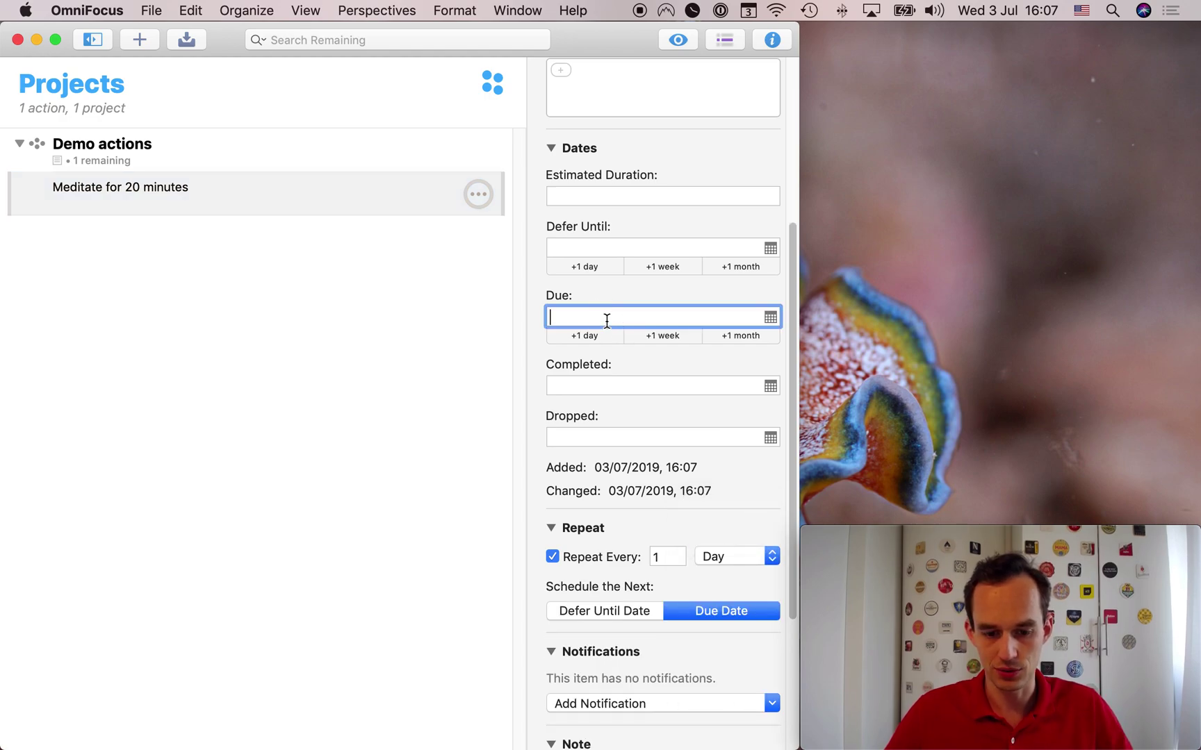
pyautogui.write('today')
pyautogui.press('Return')
pyautogui.click(344, 359)
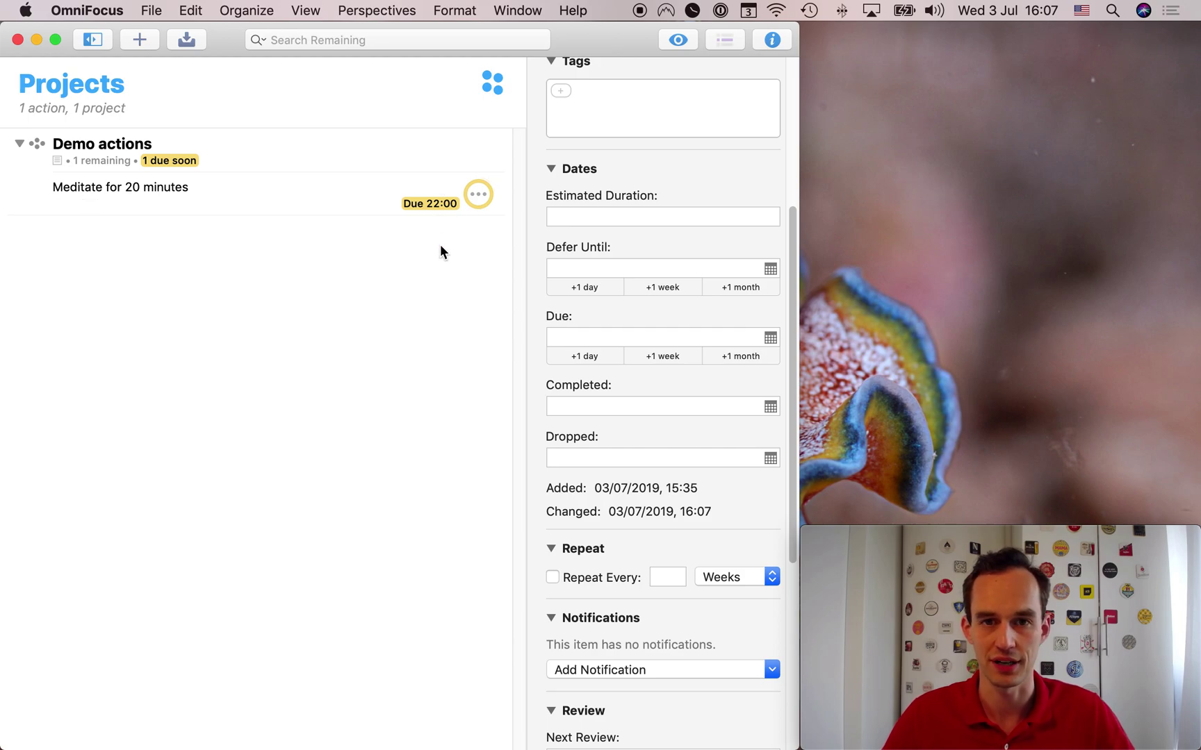
pyautogui.click(239, 197)
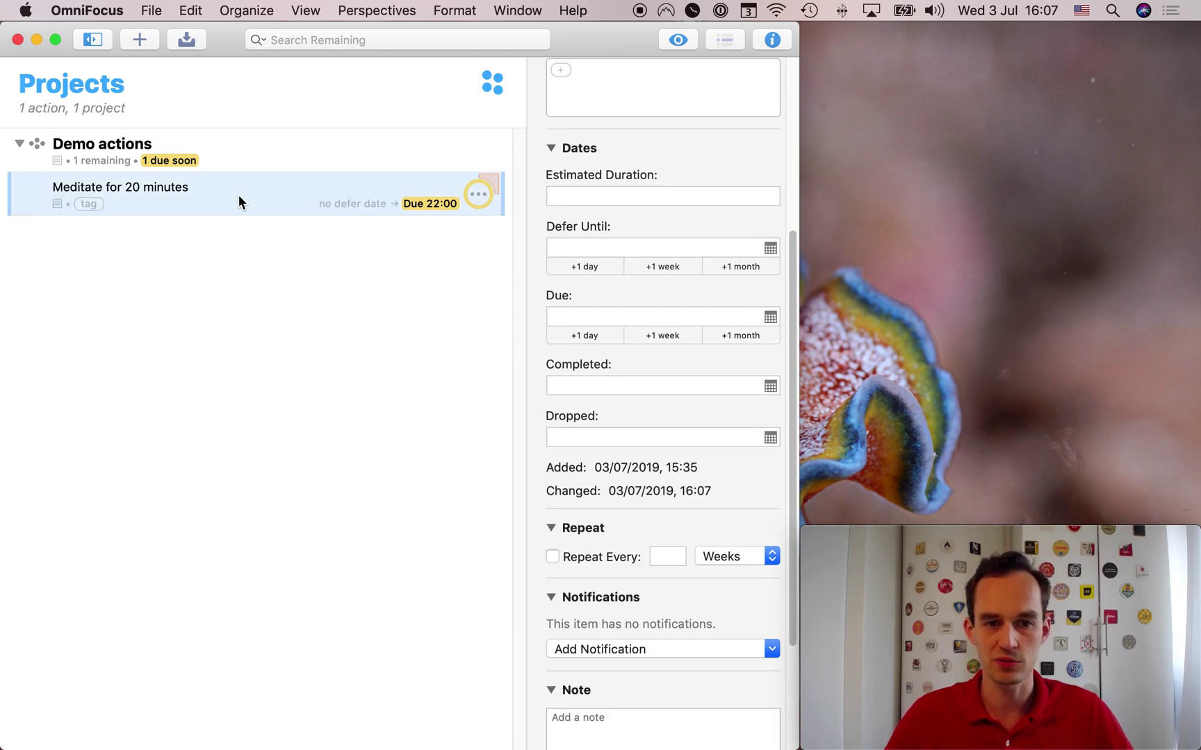
pyautogui.click(385, 340)
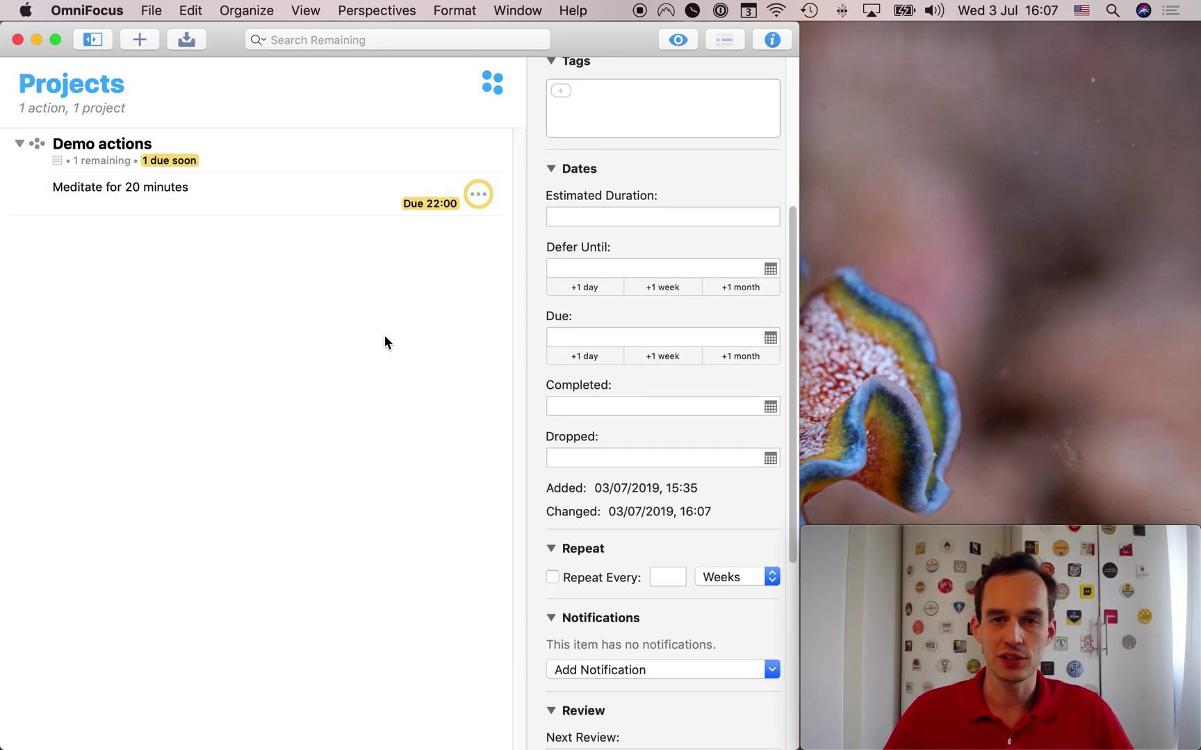
pyautogui.click(287, 198)
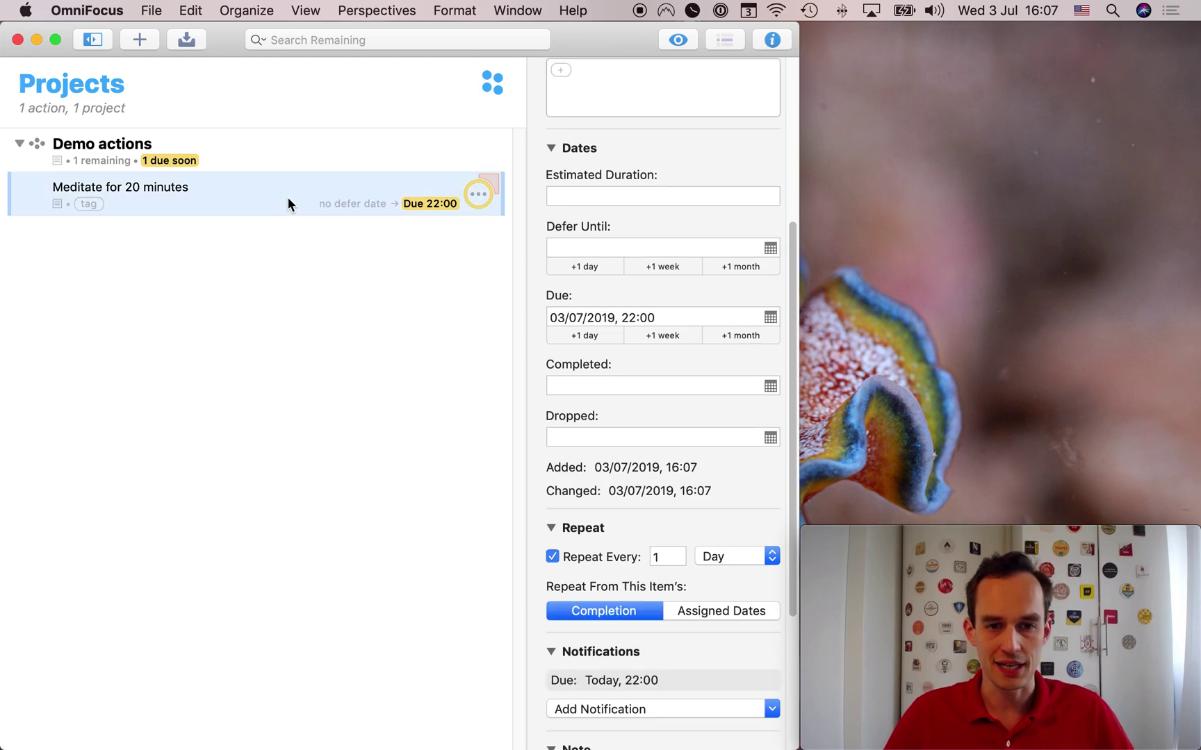
pyautogui.click(478, 196)
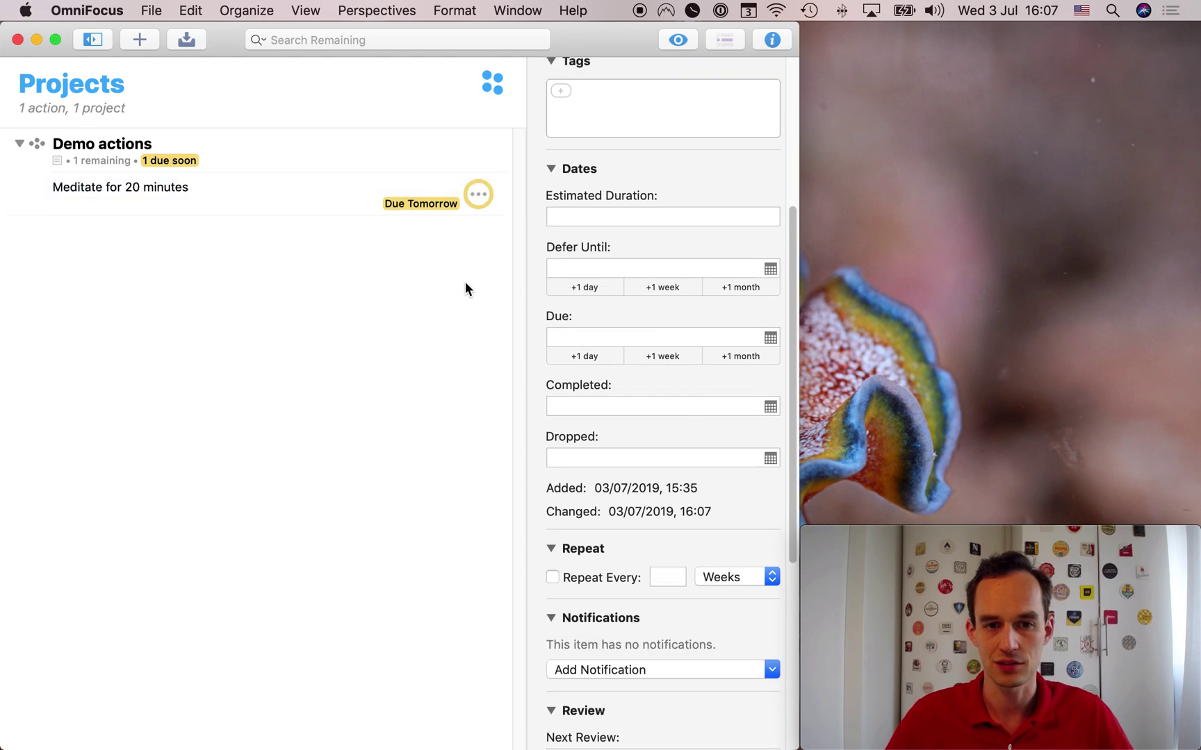
pyautogui.click(191, 10)
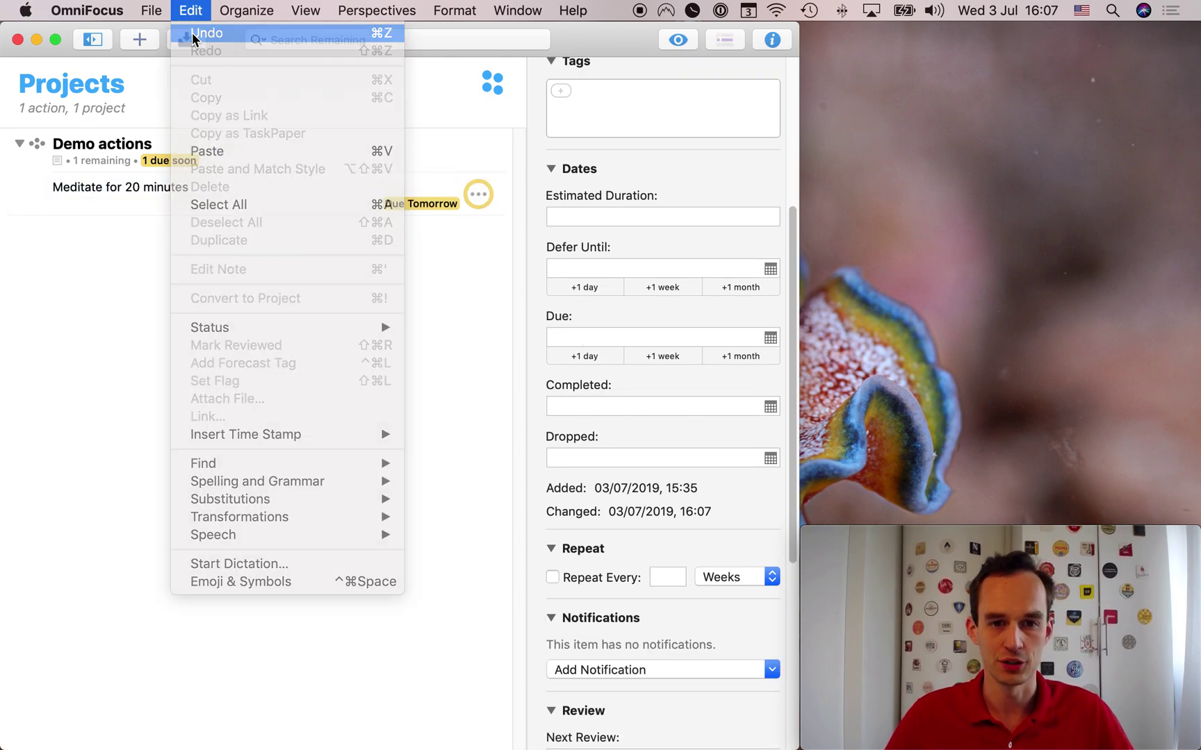
pyautogui.click(194, 31)
pyautogui.click(404, 357)
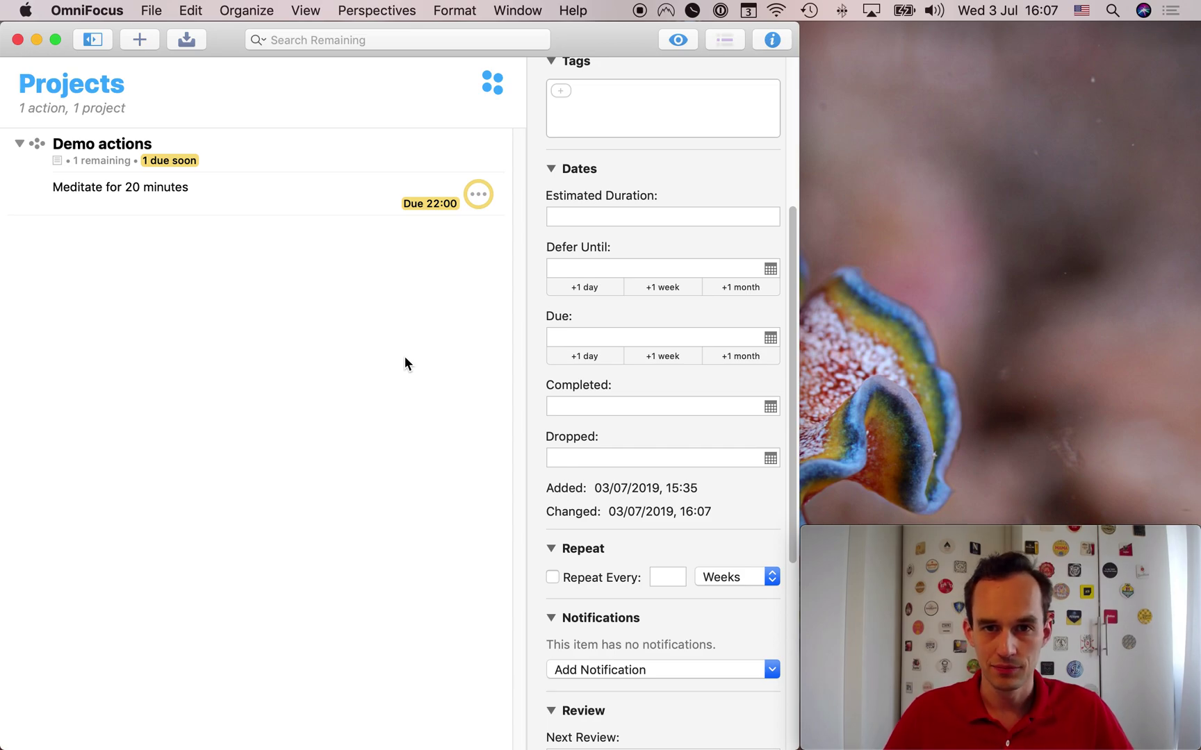
pyautogui.scroll(5, 566, 289)
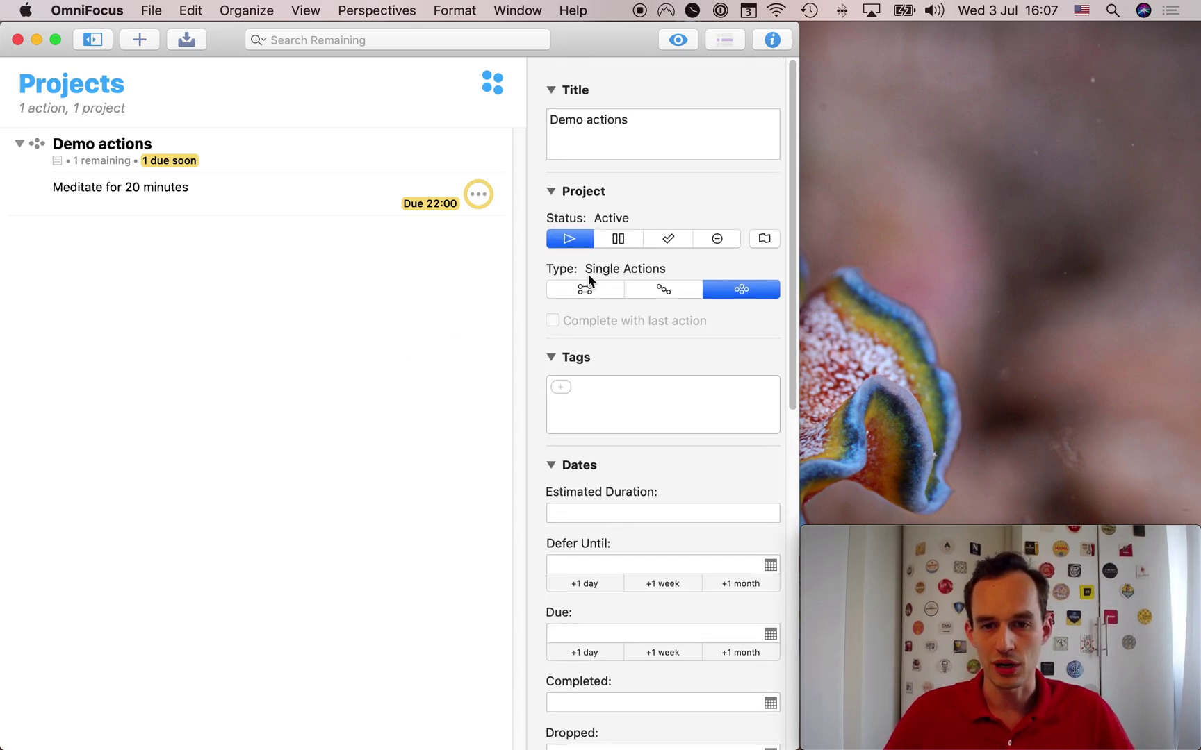
# Skip this occurrence of the repeating meditation action so it's next due tomorrow
pyautogui.click(308, 196)
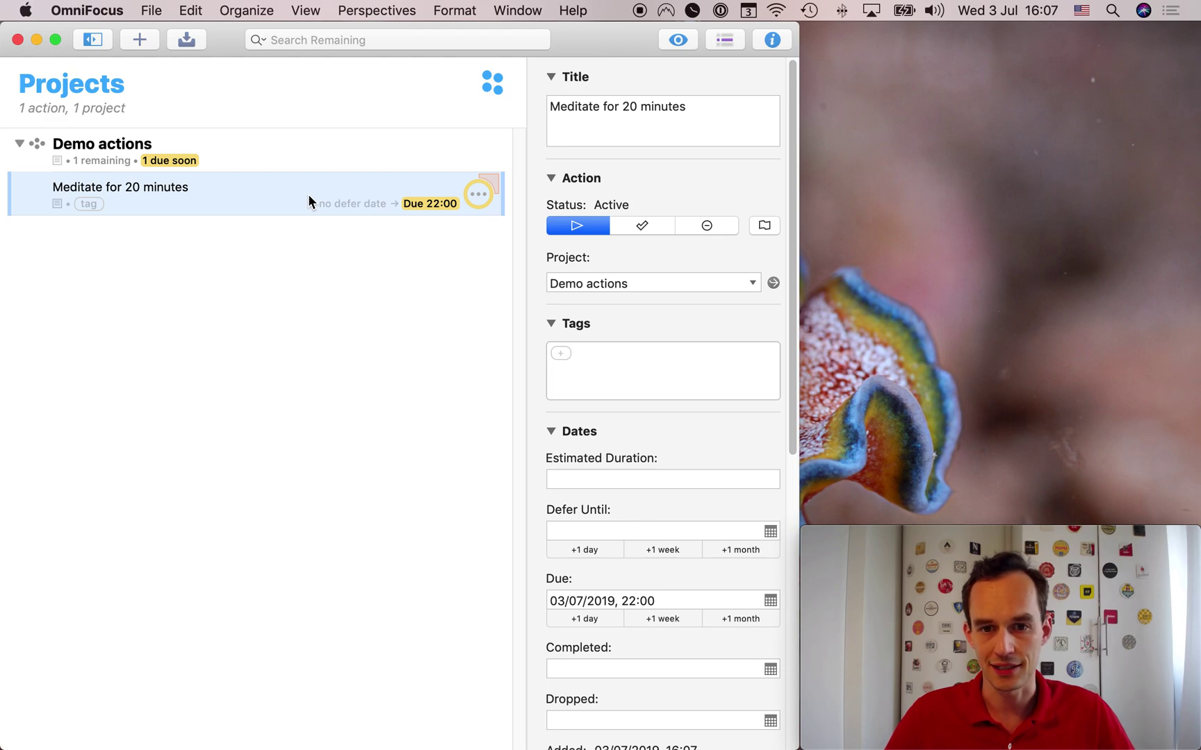
pyautogui.click(720, 226)
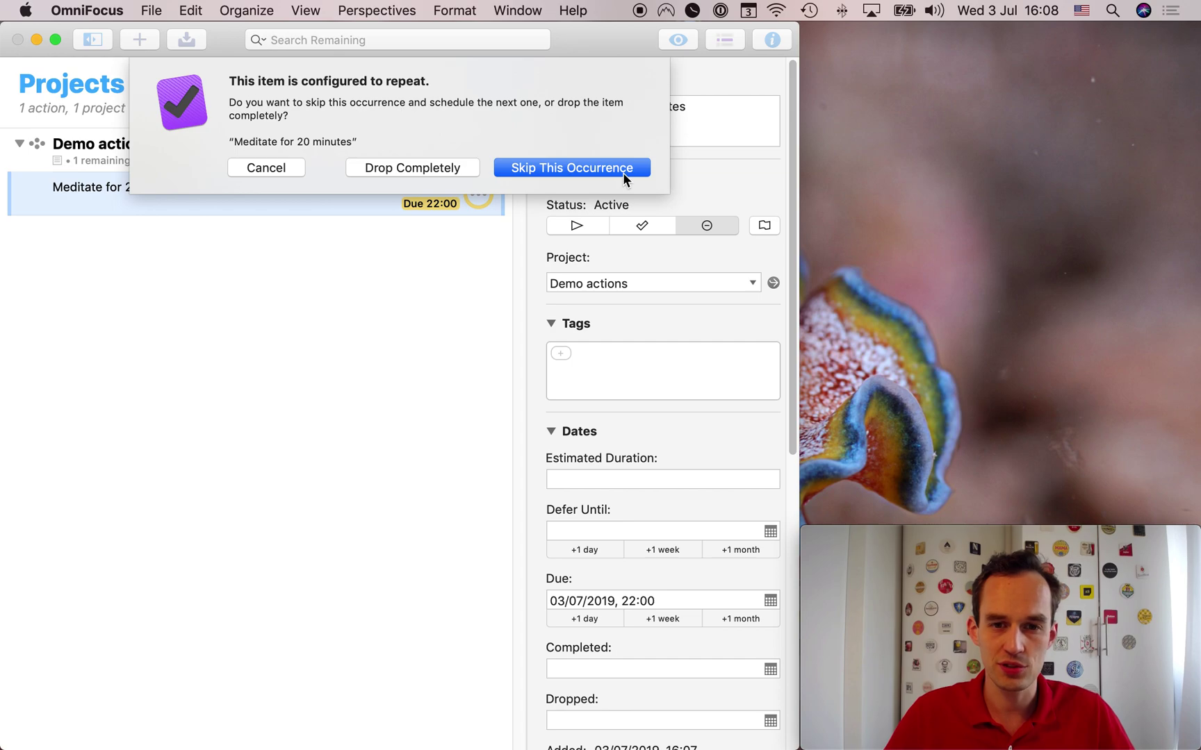
pyautogui.click(594, 171)
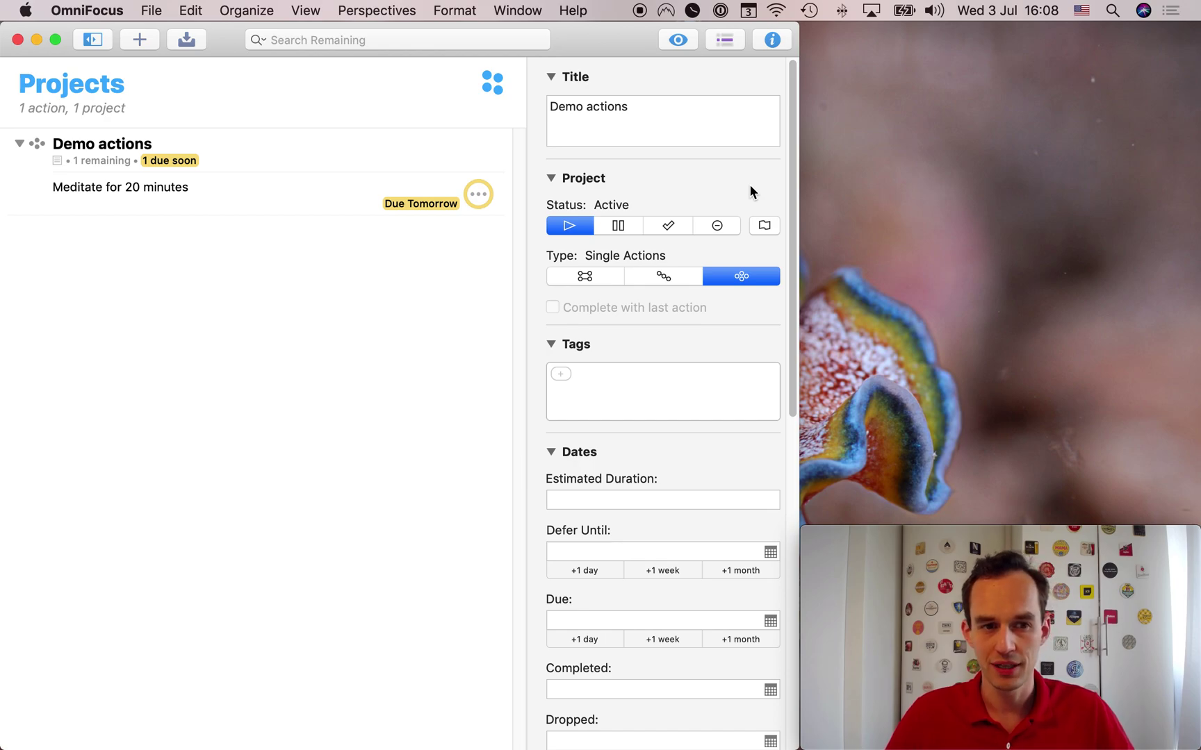
pyautogui.click(331, 198)
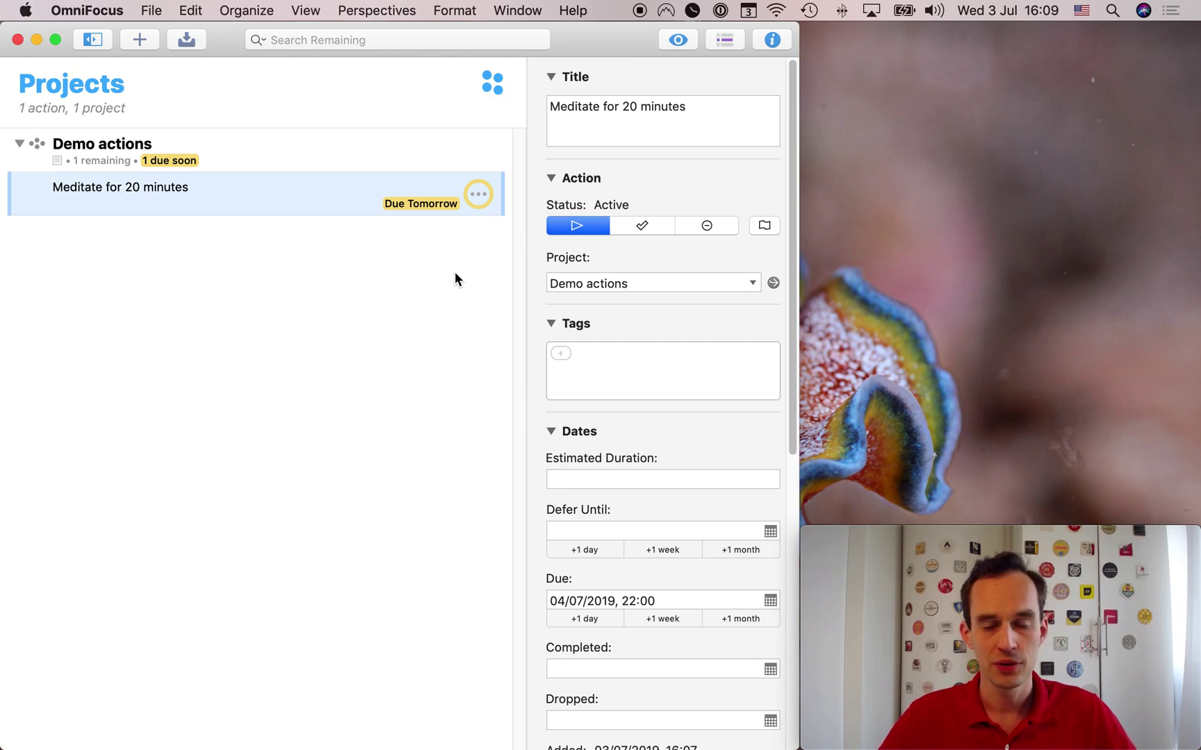
# Create a perspective named 'Dropped' whose filter rule is Availability: Dropped
pyautogui.click(377, 10)
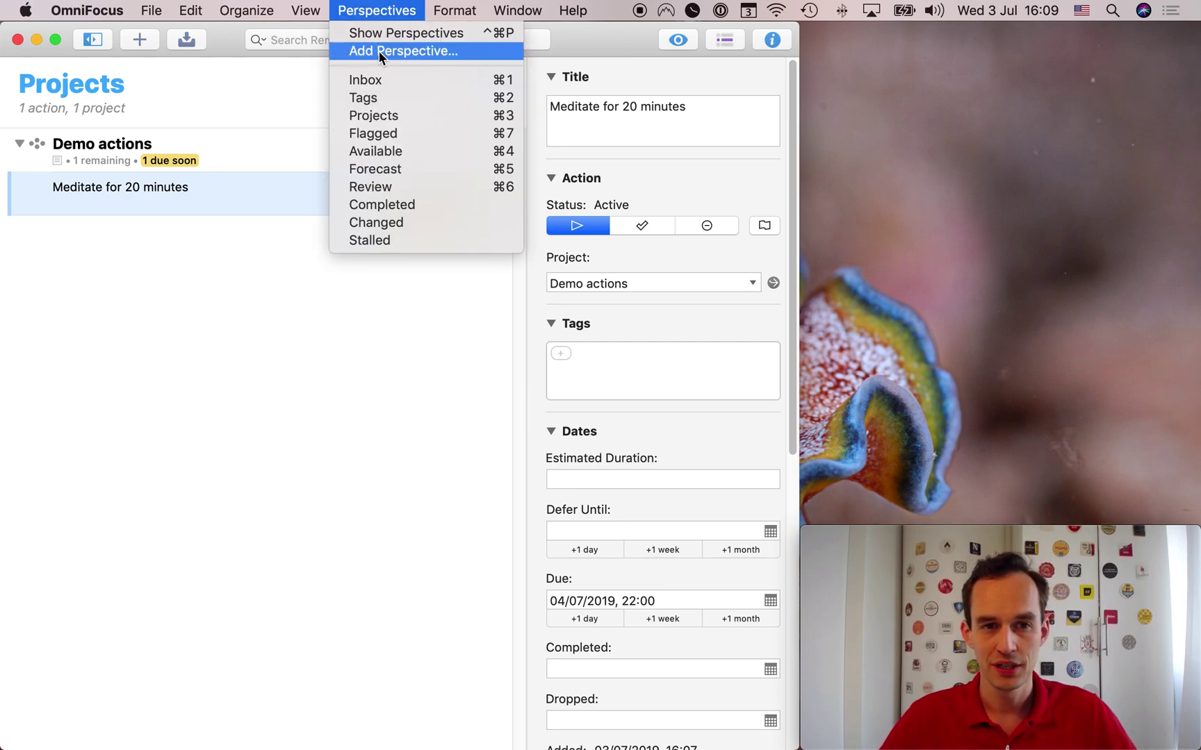
pyautogui.click(393, 54)
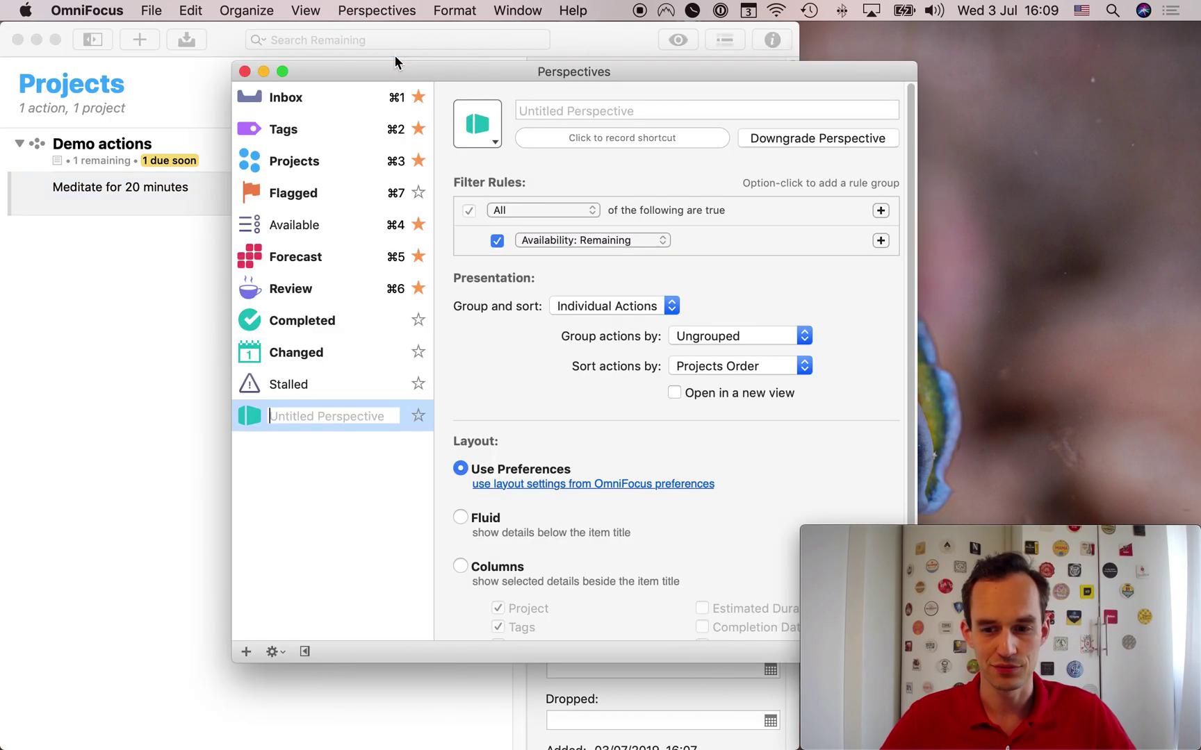
pyautogui.write('Dropped')
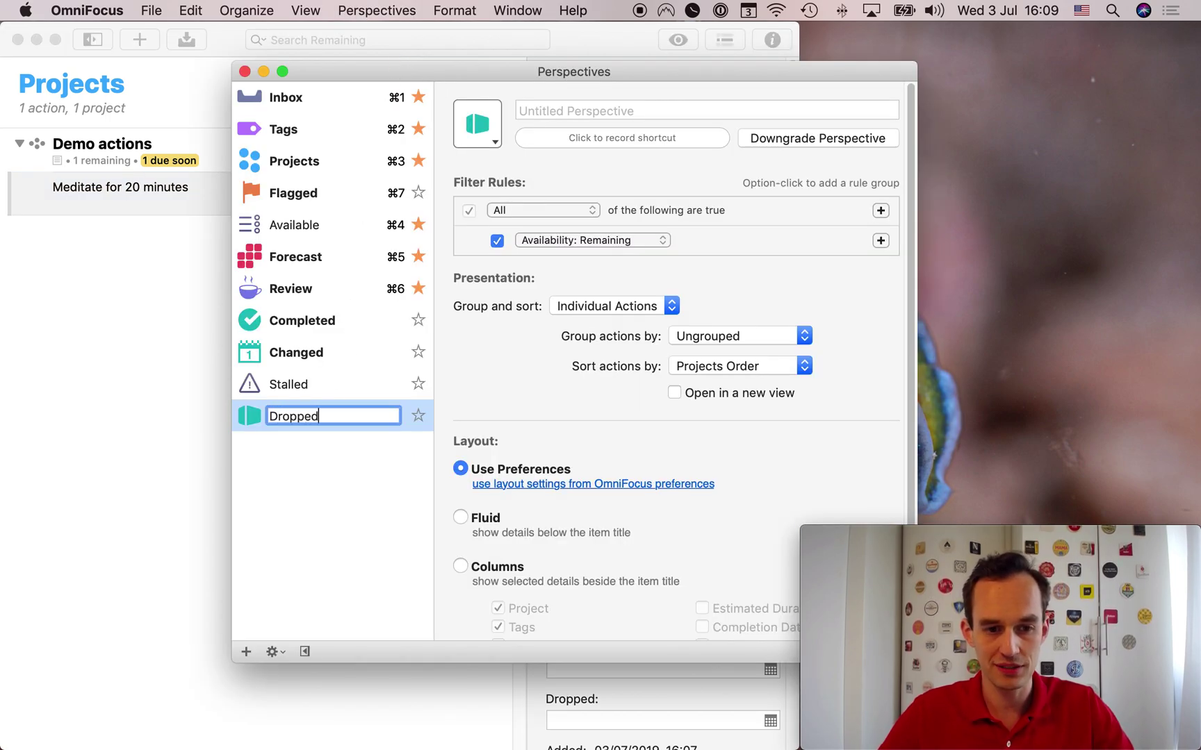
pyautogui.press('Return')
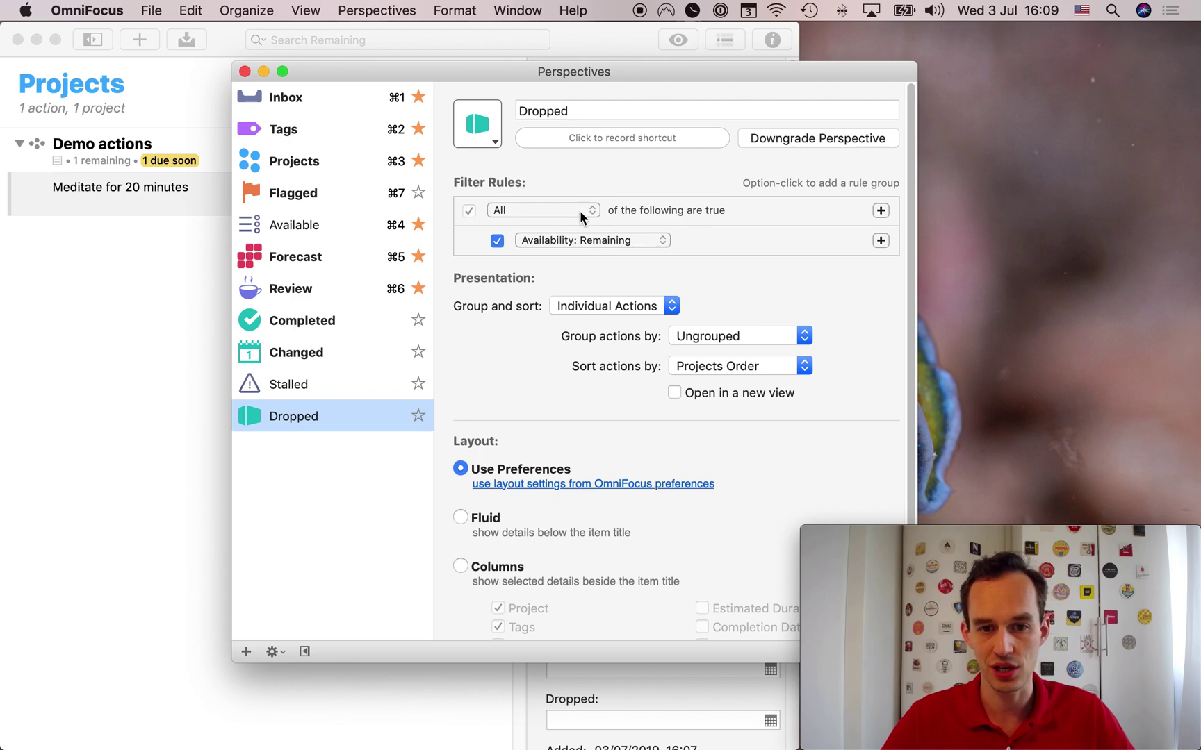
pyautogui.click(570, 241)
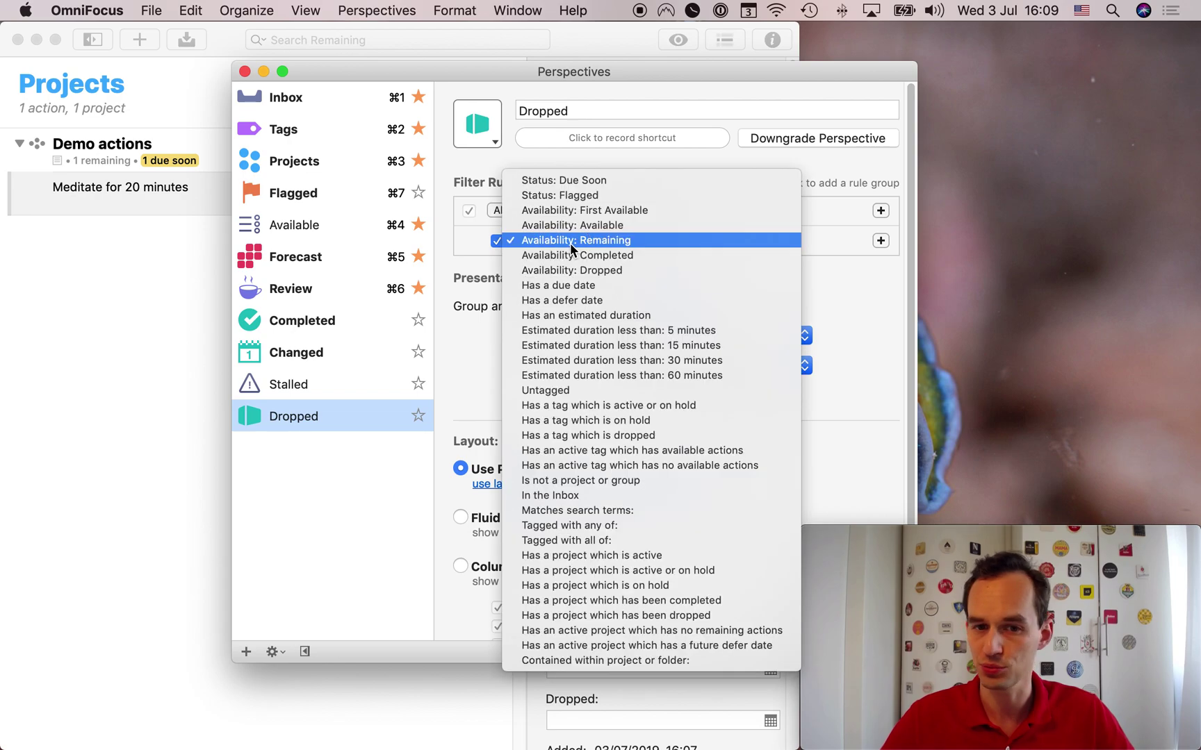
pyautogui.click(616, 271)
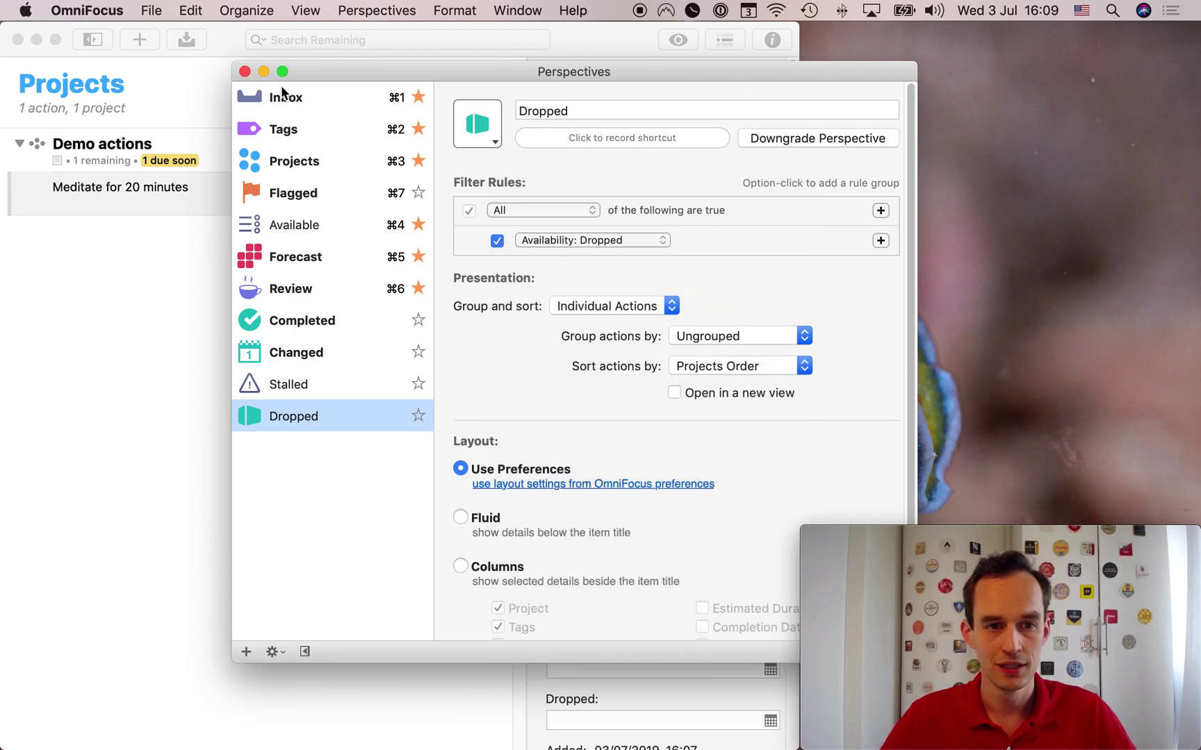
# Close the perspective editor and switch to the Dropped perspective
pyautogui.click(245, 72)
pyautogui.click(377, 9)
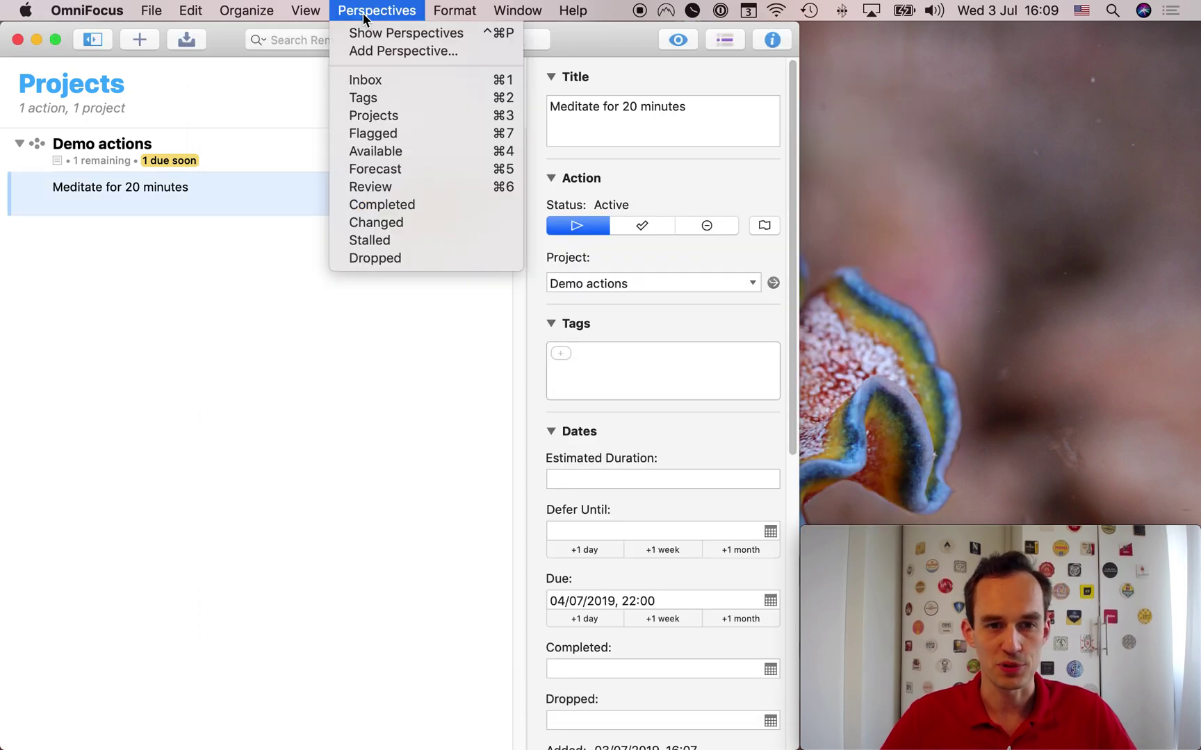
pyautogui.click(387, 265)
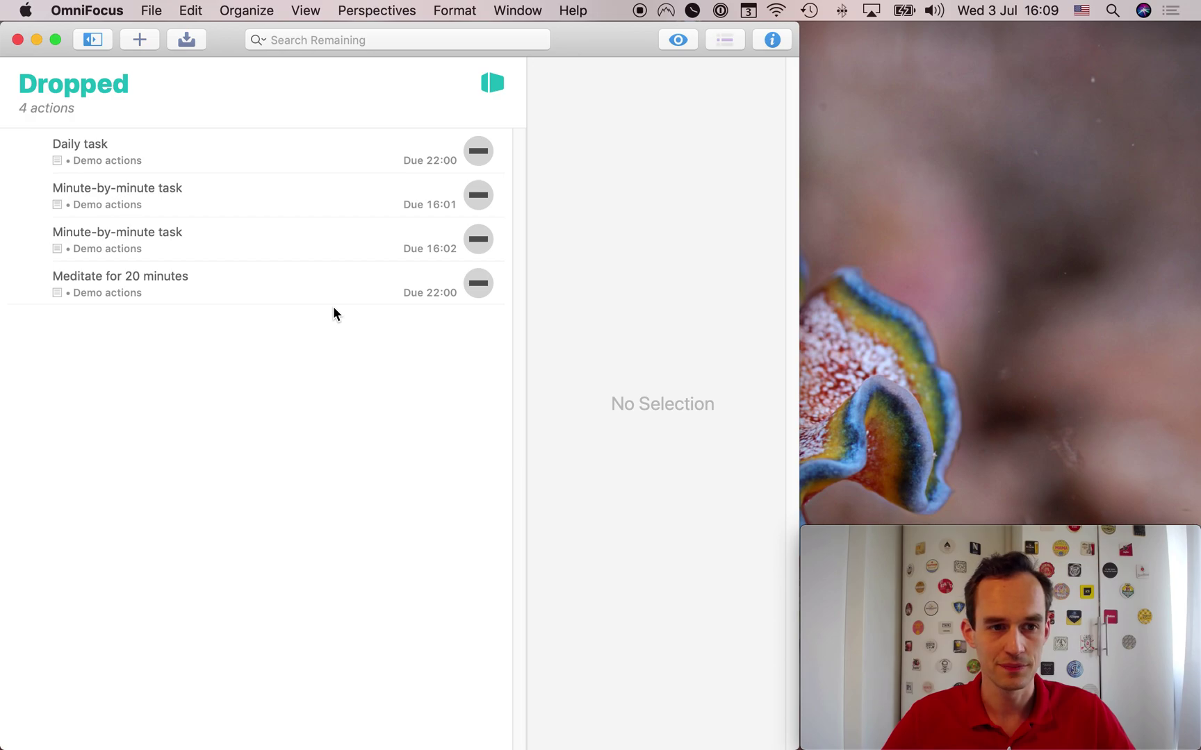
# Inspect the Minute-by-minute, Daily and Meditate for 20 minutes dropped rows, then show the sidebar
pyautogui.click(279, 240)
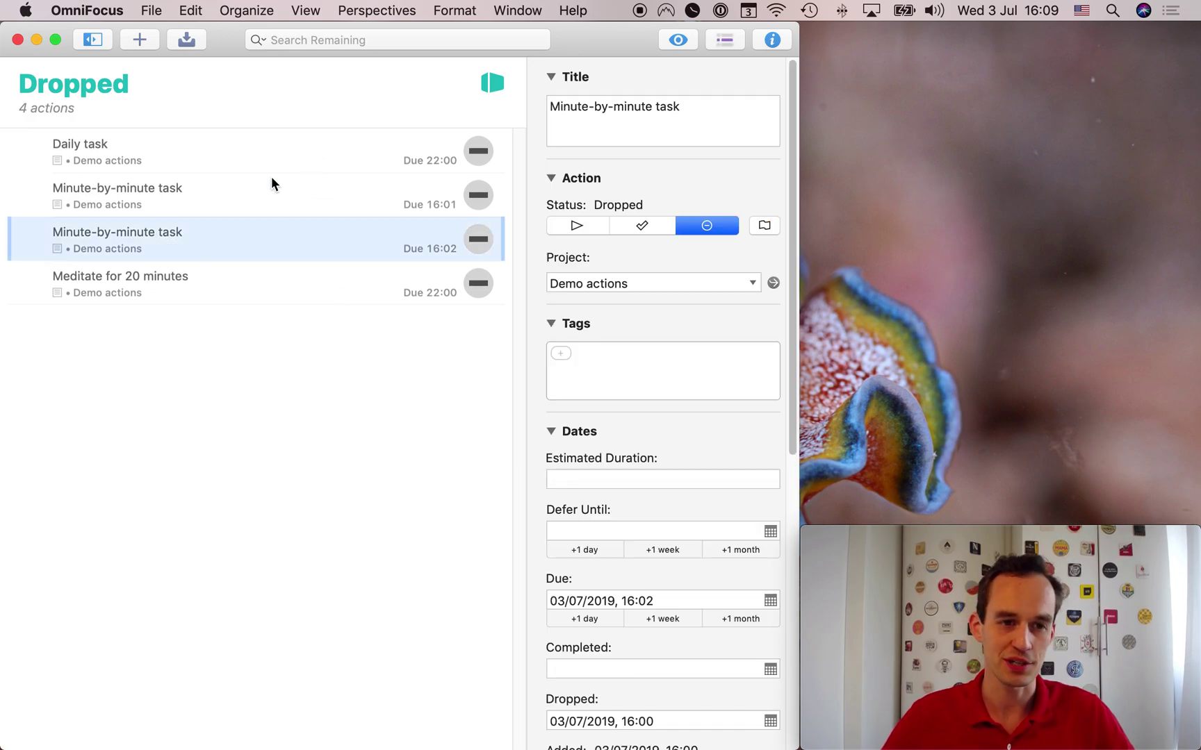
pyautogui.click(271, 154)
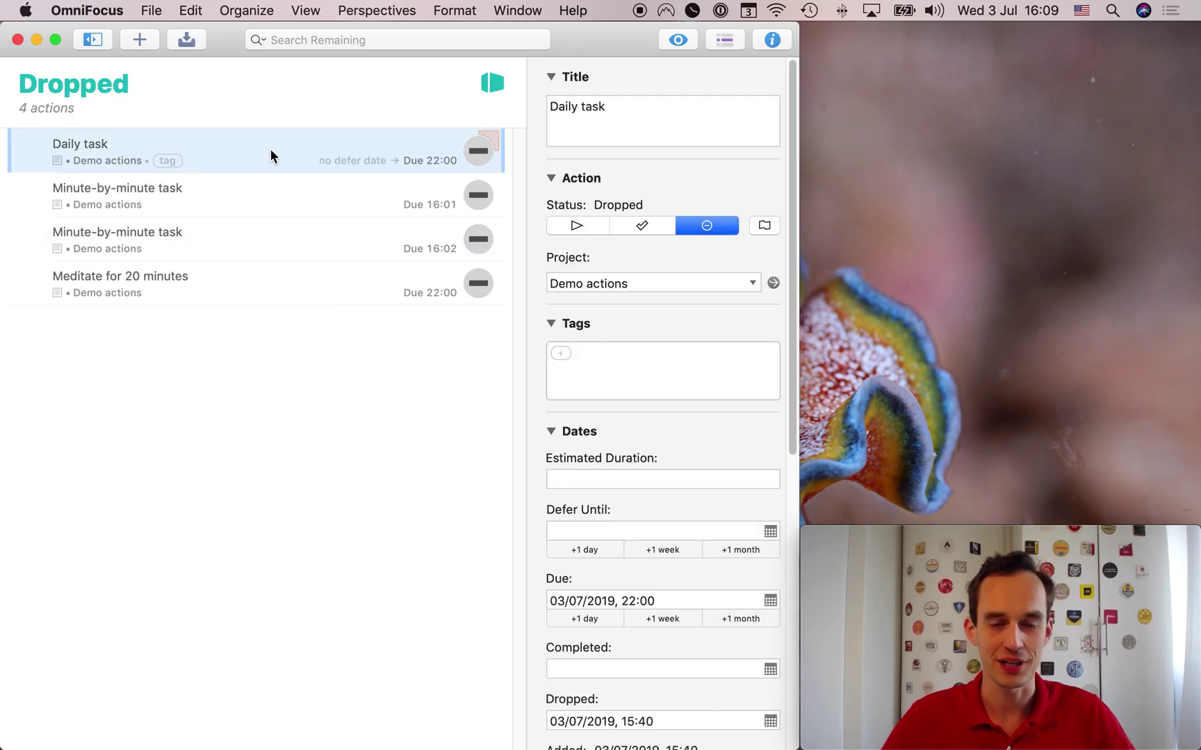
pyautogui.click(292, 282)
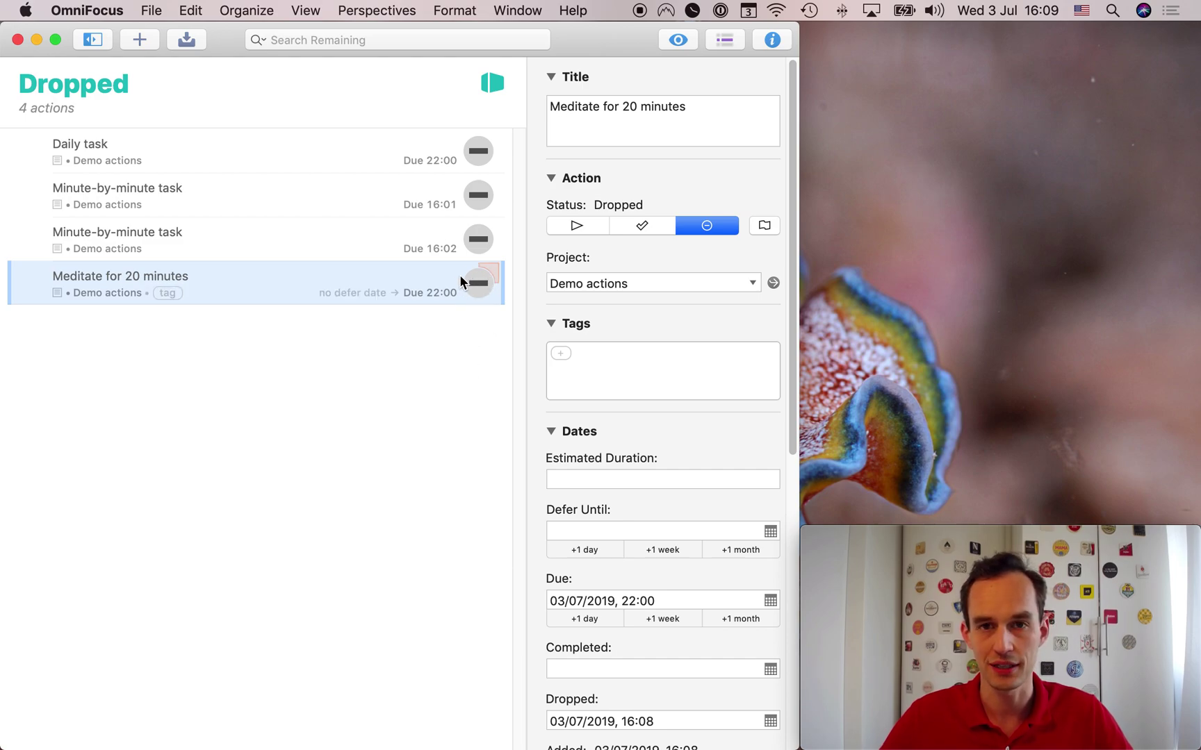
pyautogui.click(390, 382)
pyautogui.click(320, 294)
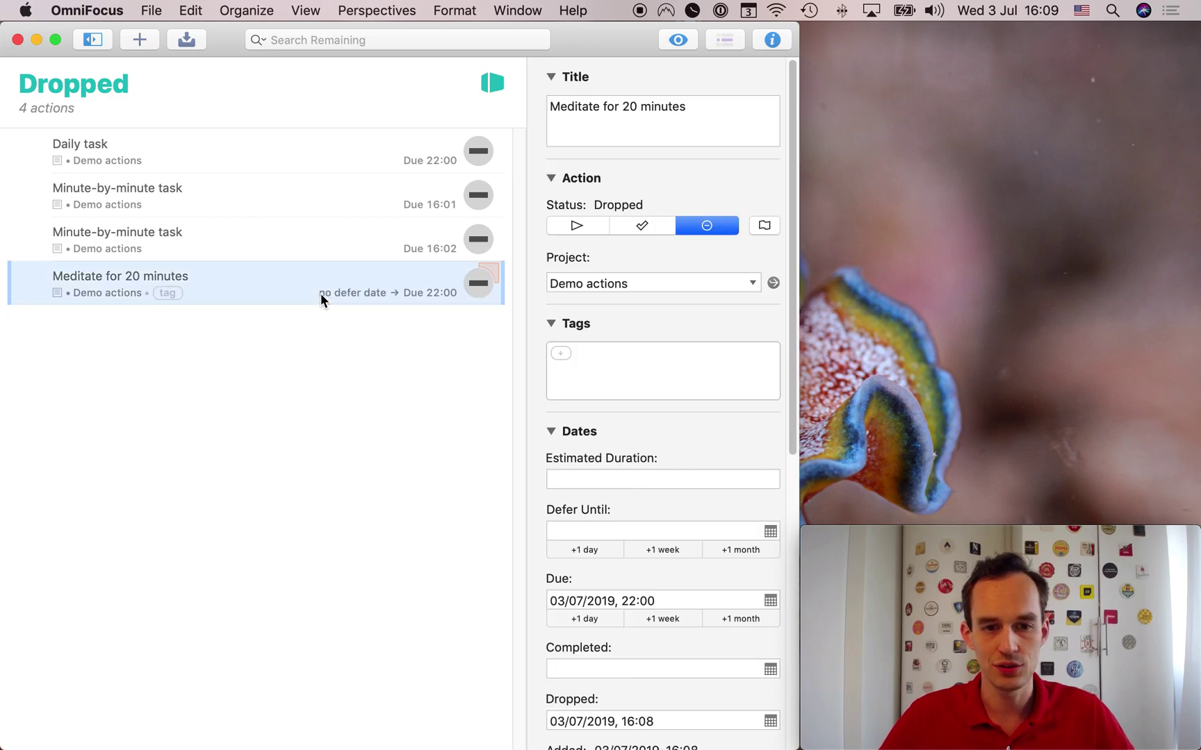
pyautogui.click(355, 494)
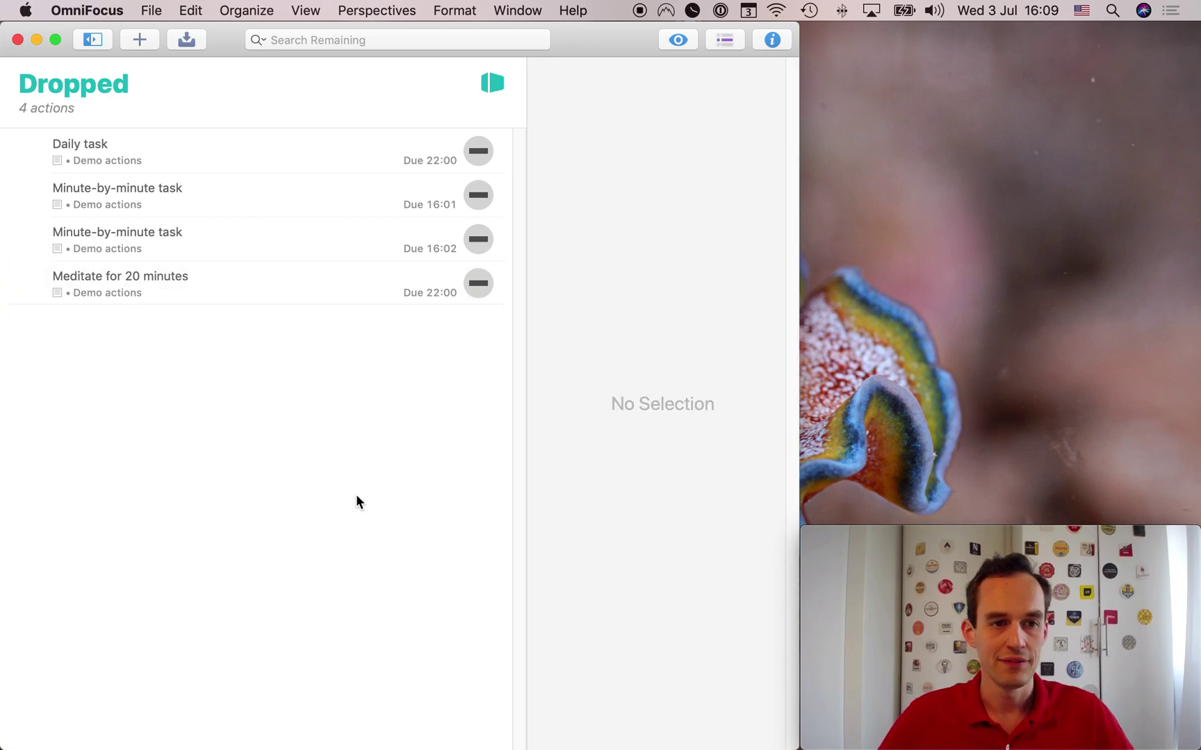
pyautogui.click(93, 39)
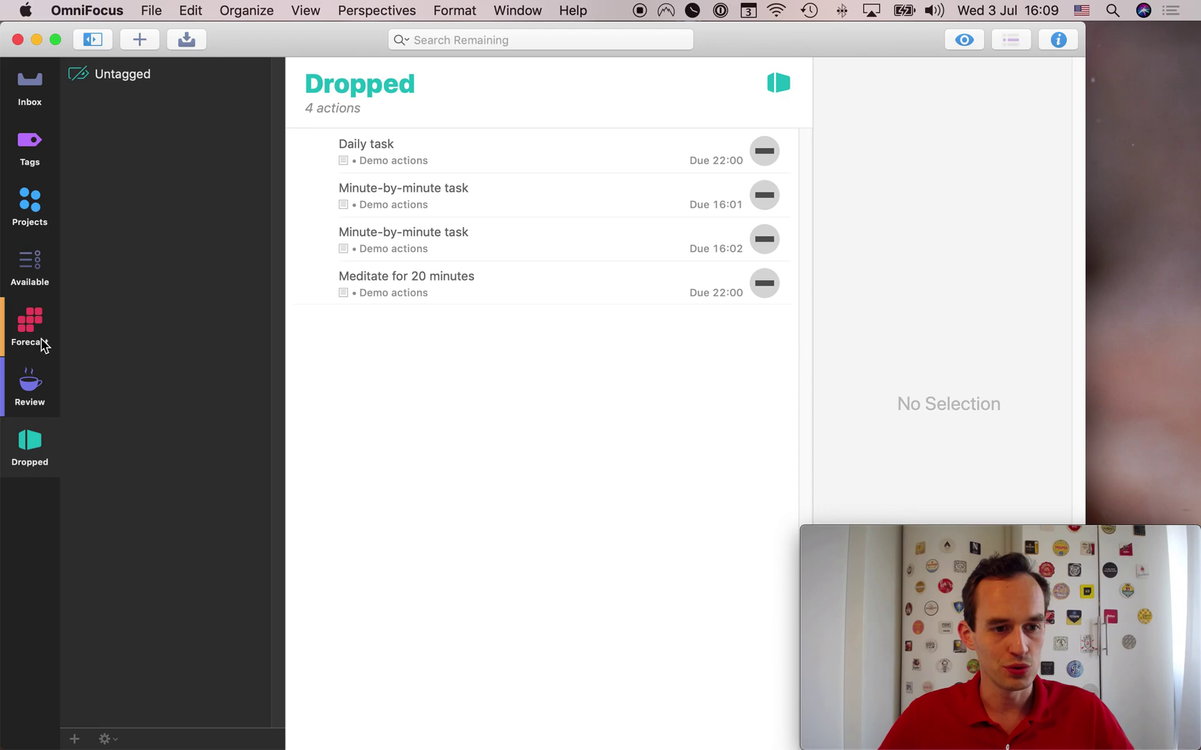
# From Projects, skip the current meditation occurrence so the next is due 05/07/2019
pyautogui.click(30, 199)
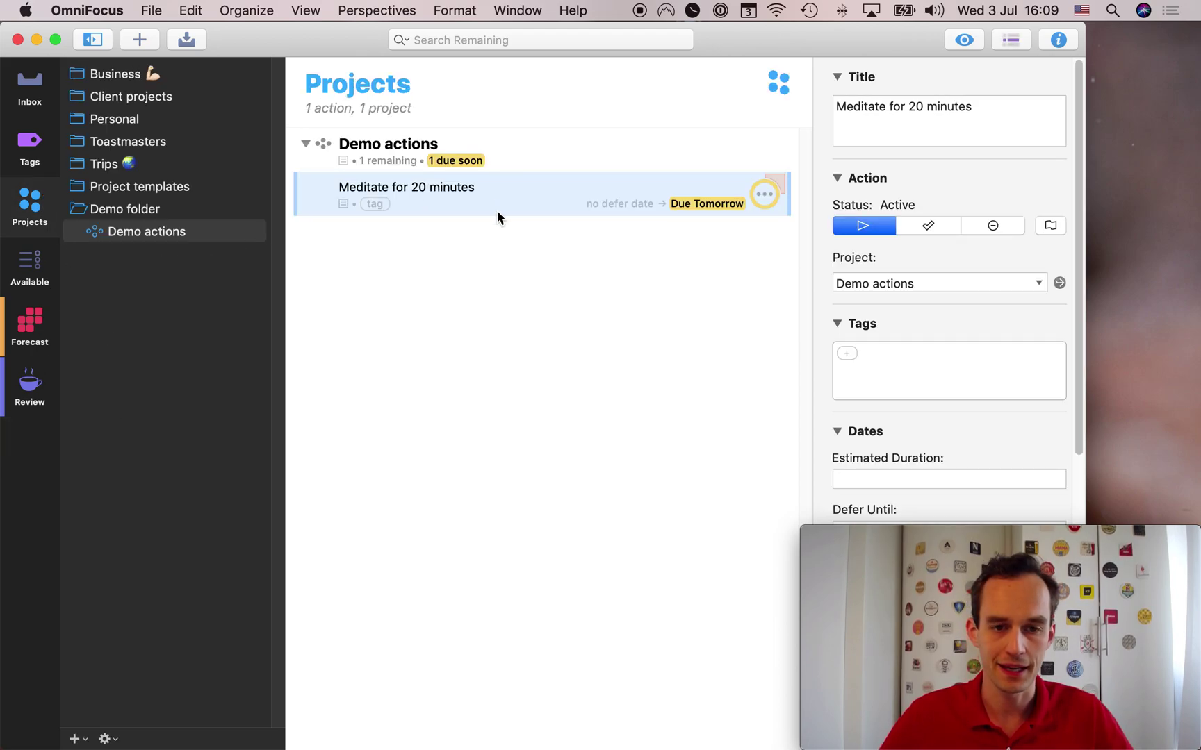
pyautogui.click(997, 226)
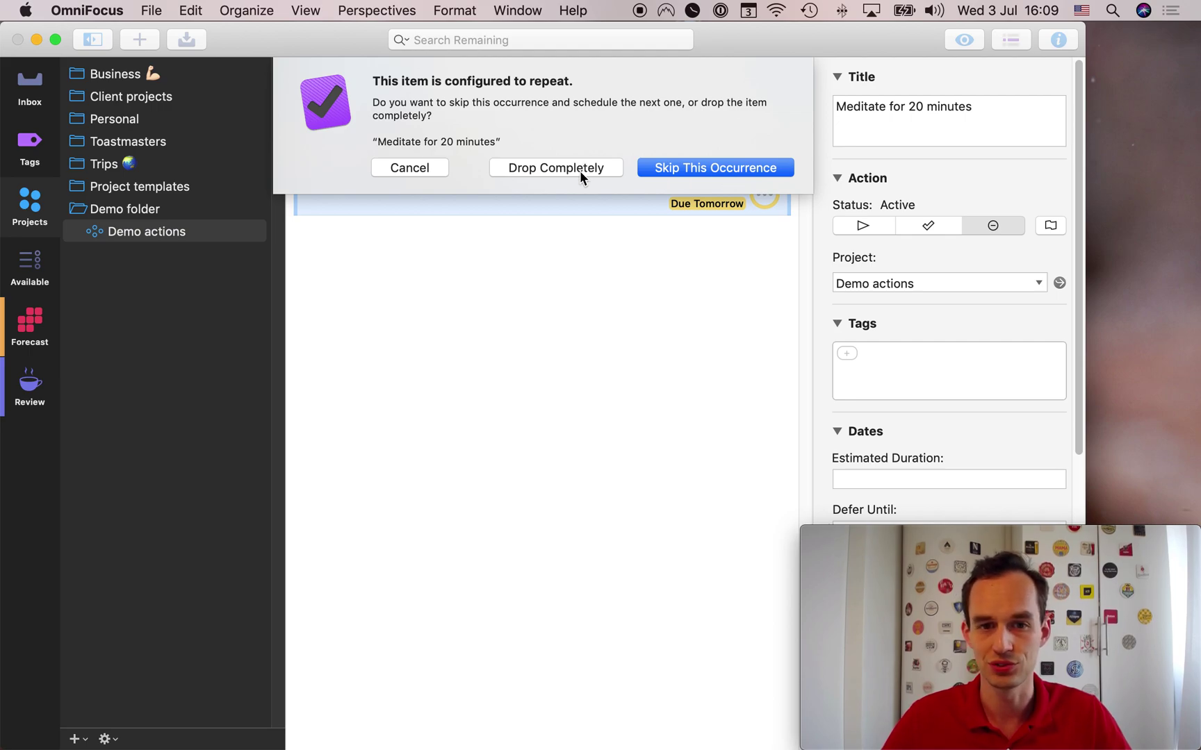
pyautogui.click(686, 167)
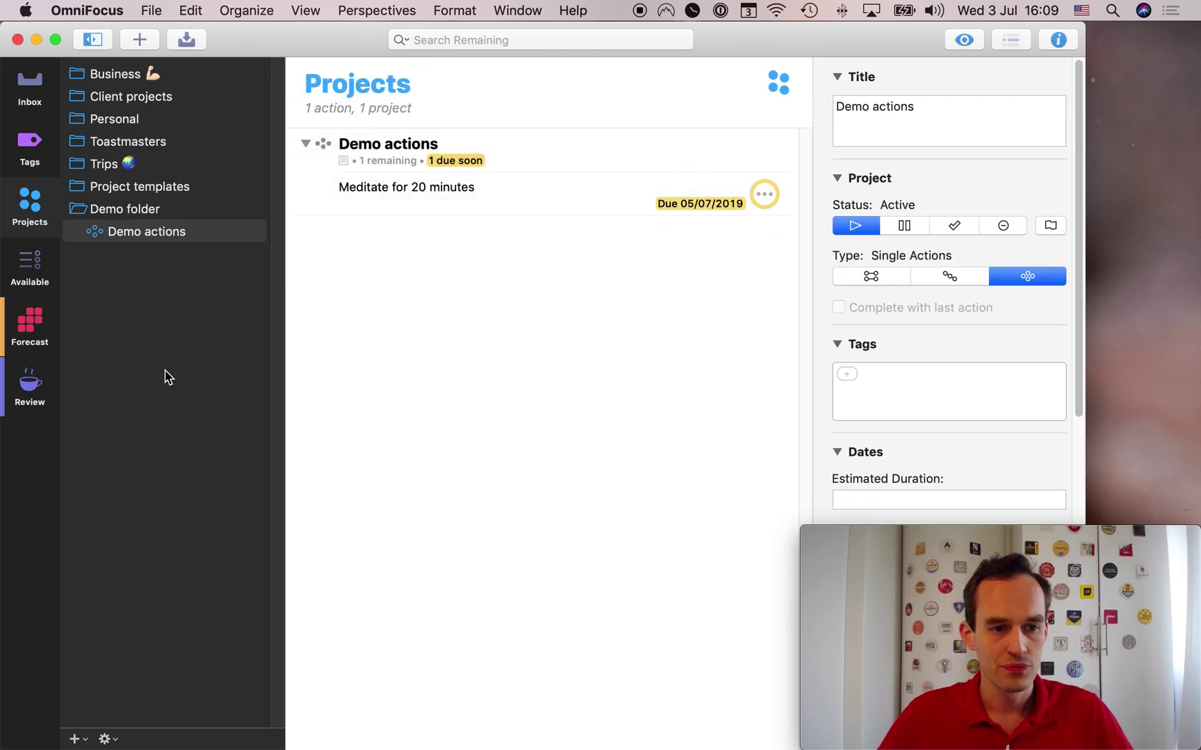
# Switch to the Dropped perspective, hide the sidebar and narrow the window
pyautogui.click(405, 10)
pyautogui.click(385, 258)
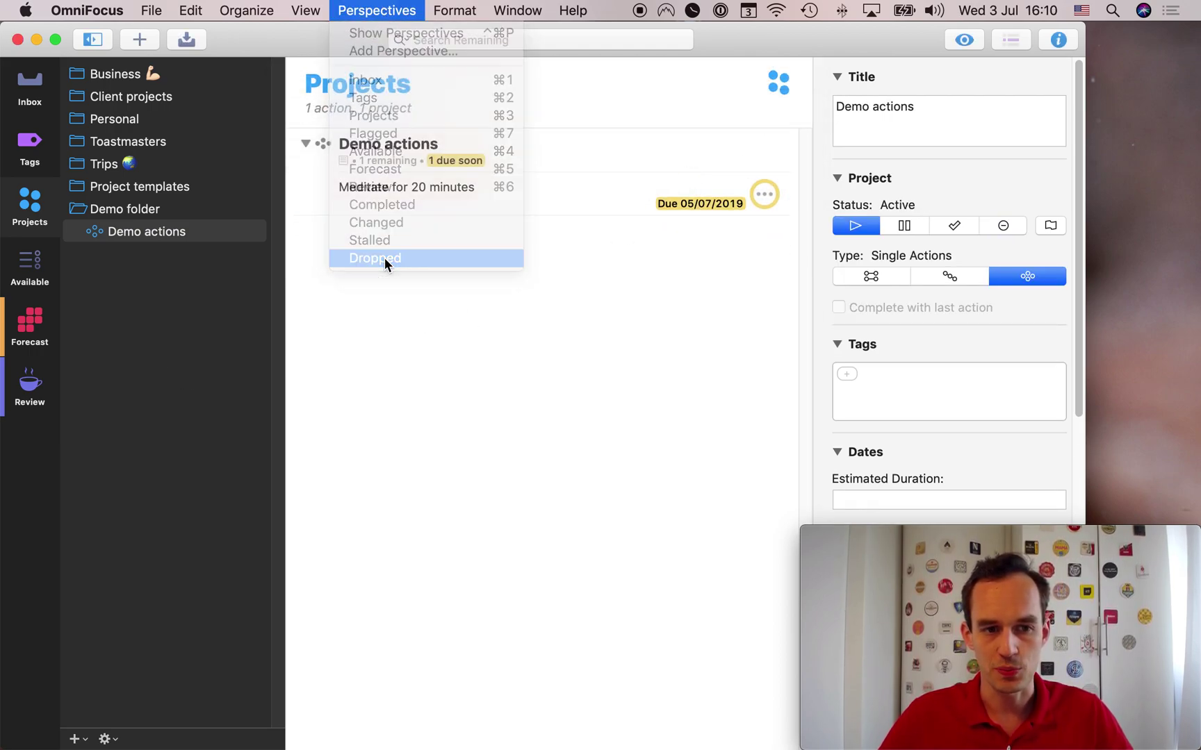
pyautogui.click(92, 39)
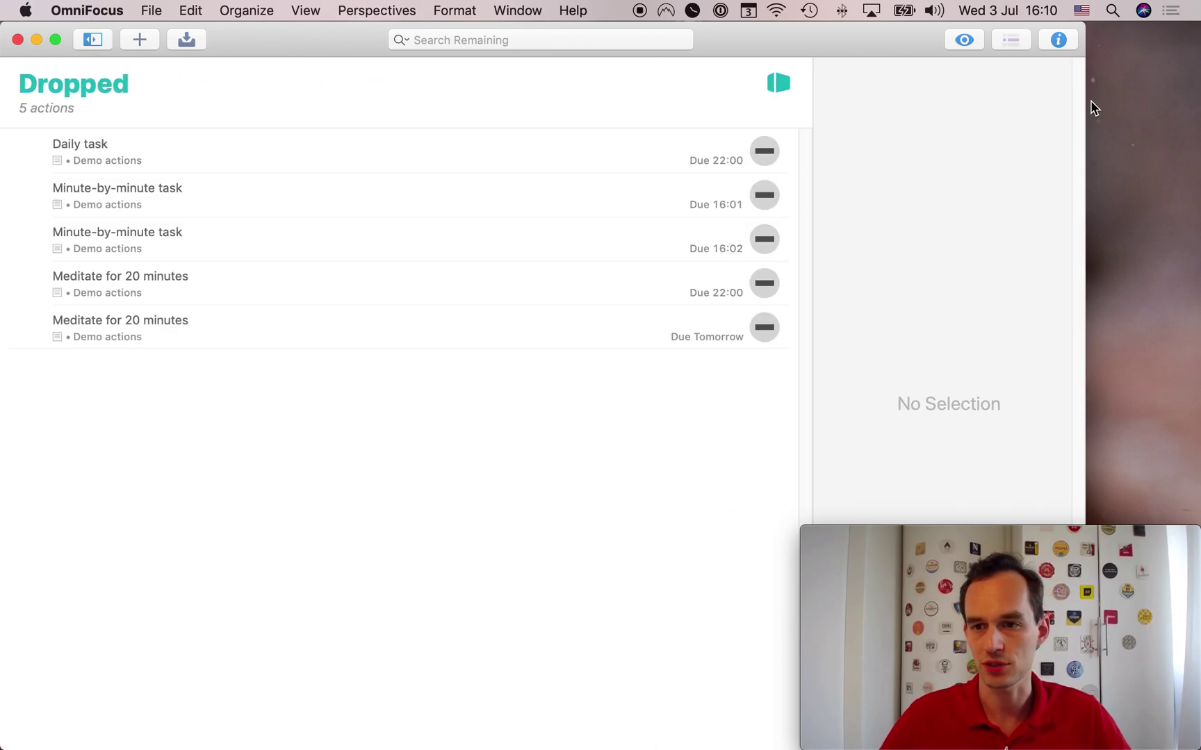
pyautogui.moveTo(1084, 105); pyautogui.dragTo(799, 107)
# Inspect the earlier Meditate occurrence and the skipped one due tomorrow
pyautogui.click(348, 306)
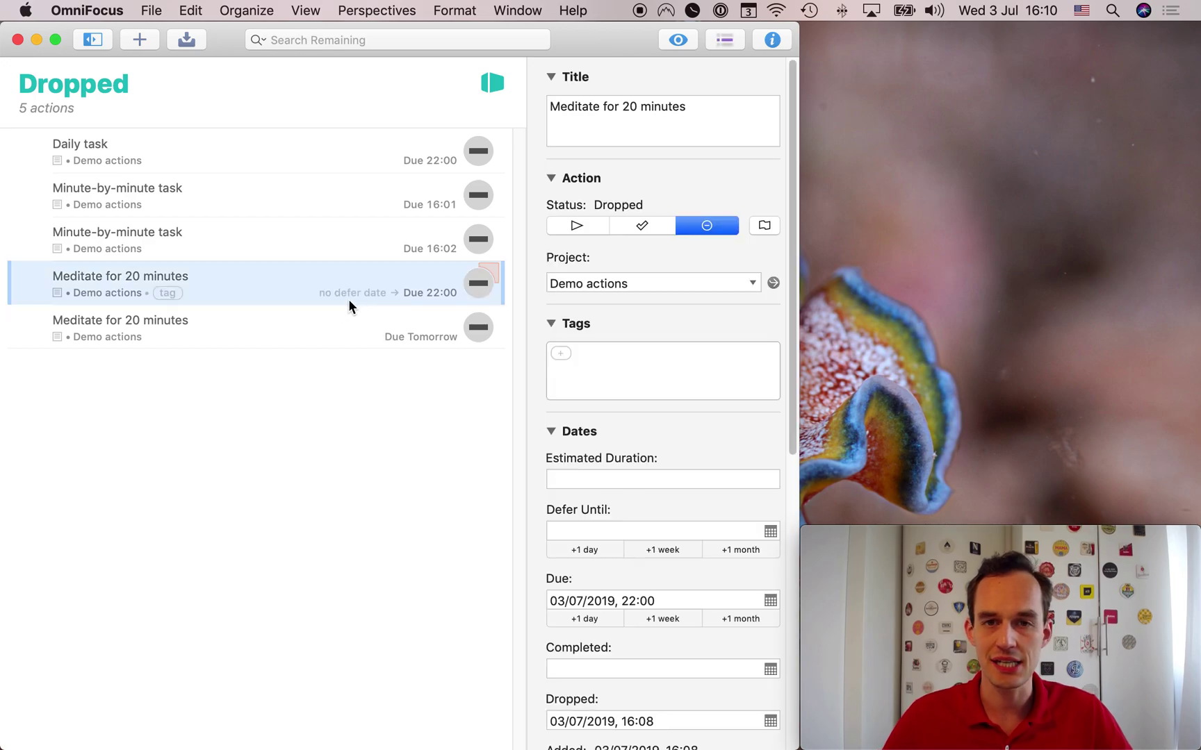
pyautogui.press('Down')
pyautogui.press('Up')
pyautogui.click(310, 326)
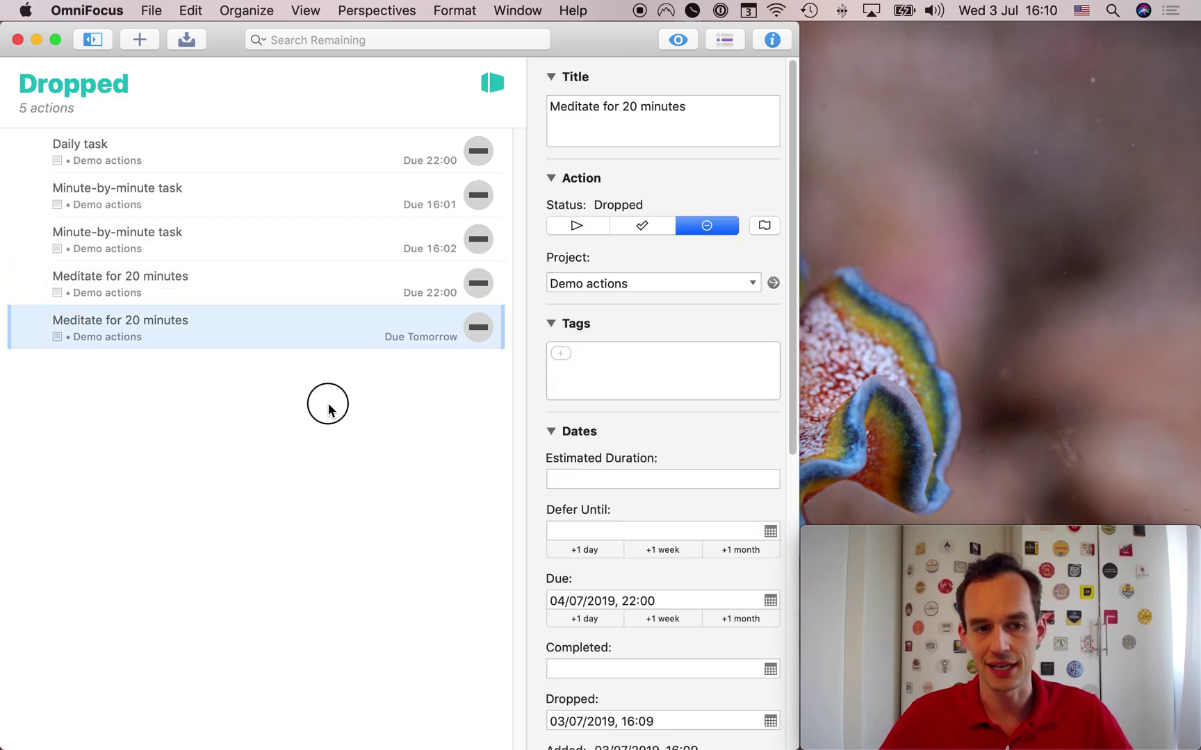
pyautogui.click(328, 407)
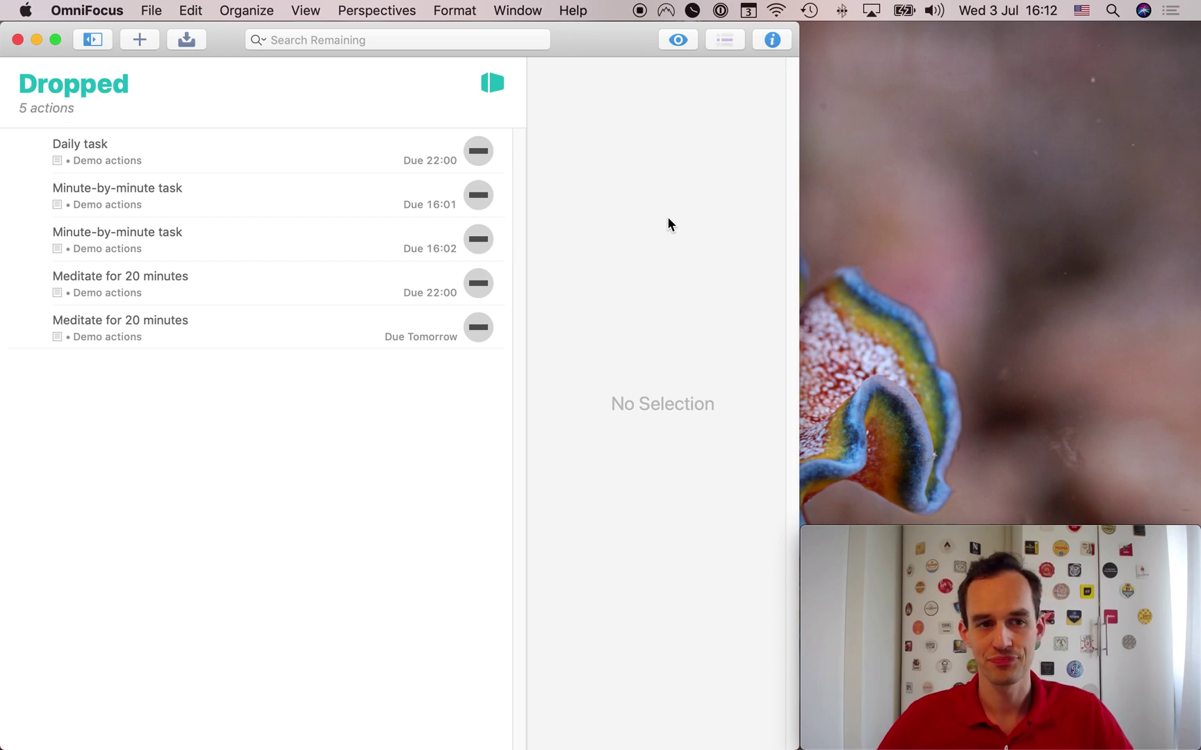
# In Projects, drop 'Meditate for 20 minutes' completely, then open the Dropped perspective
pyautogui.click(94, 42)
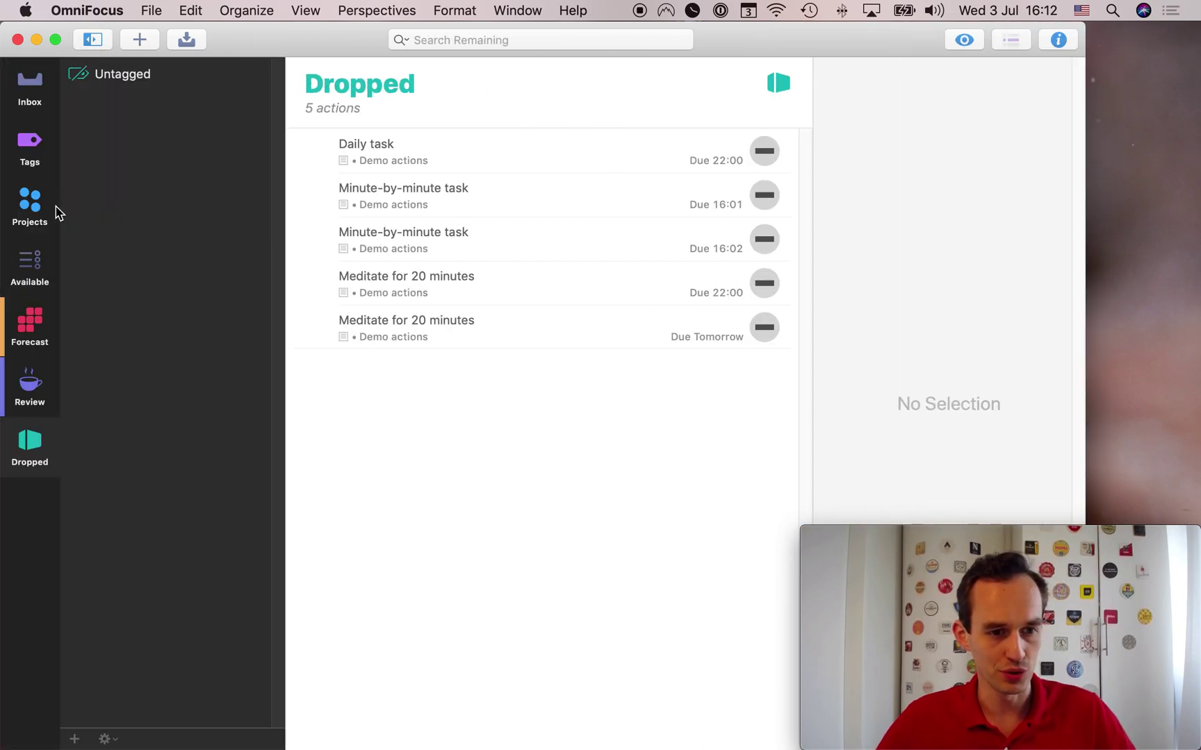
pyautogui.click(28, 209)
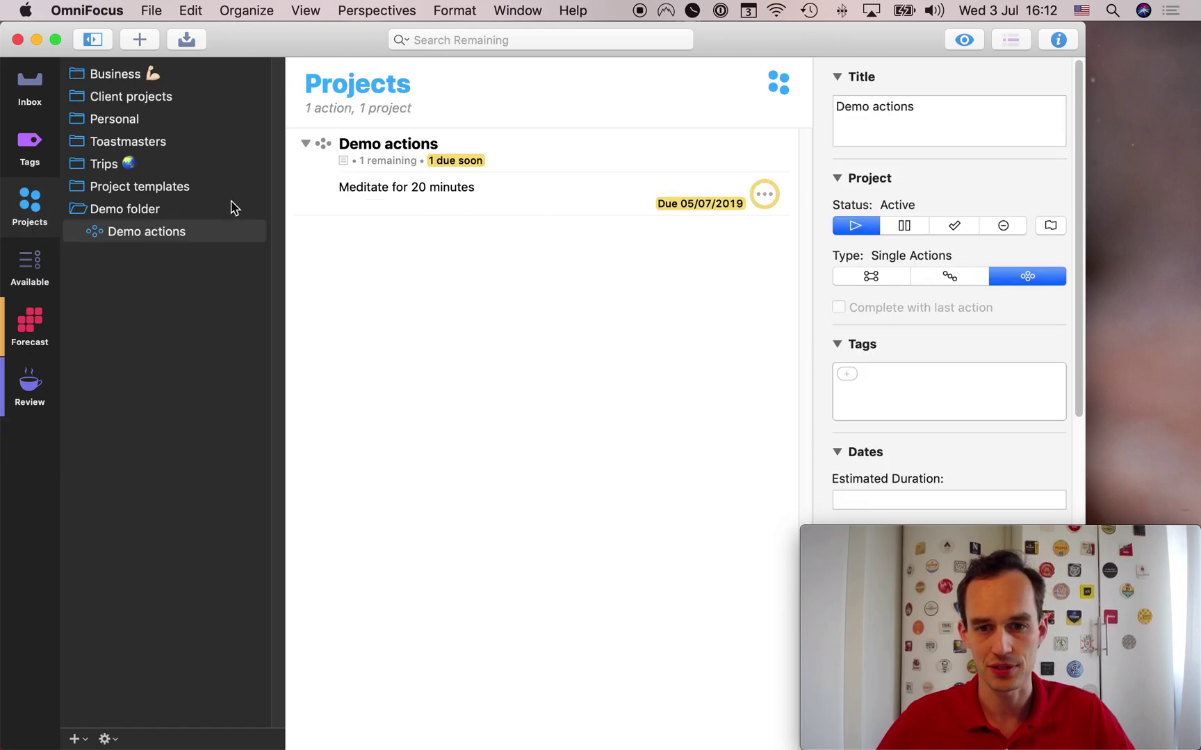
pyautogui.click(511, 190)
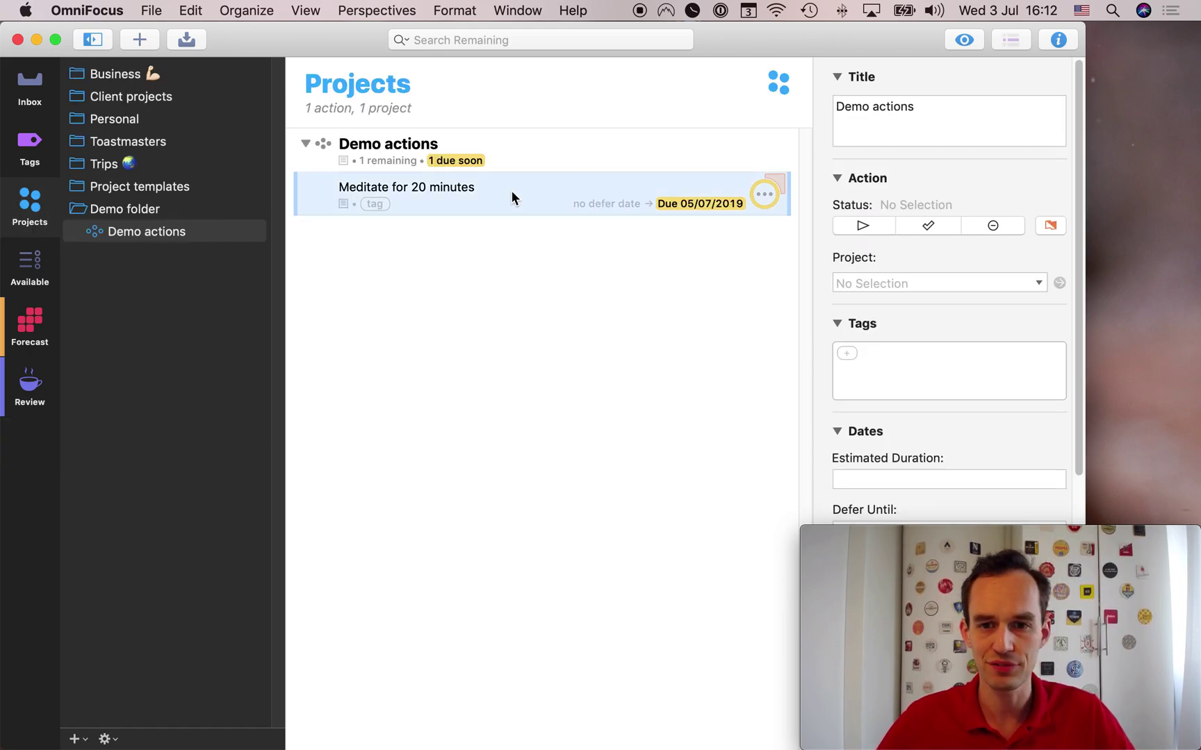
pyautogui.click(1008, 228)
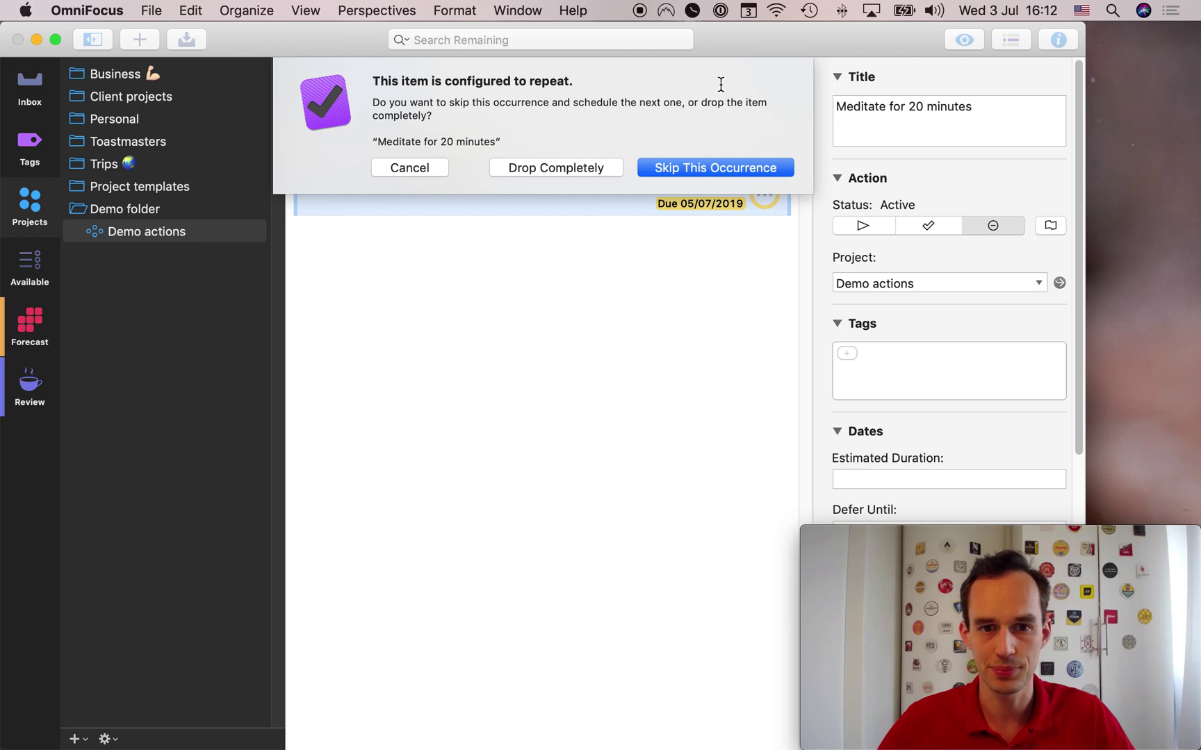
pyautogui.click(582, 170)
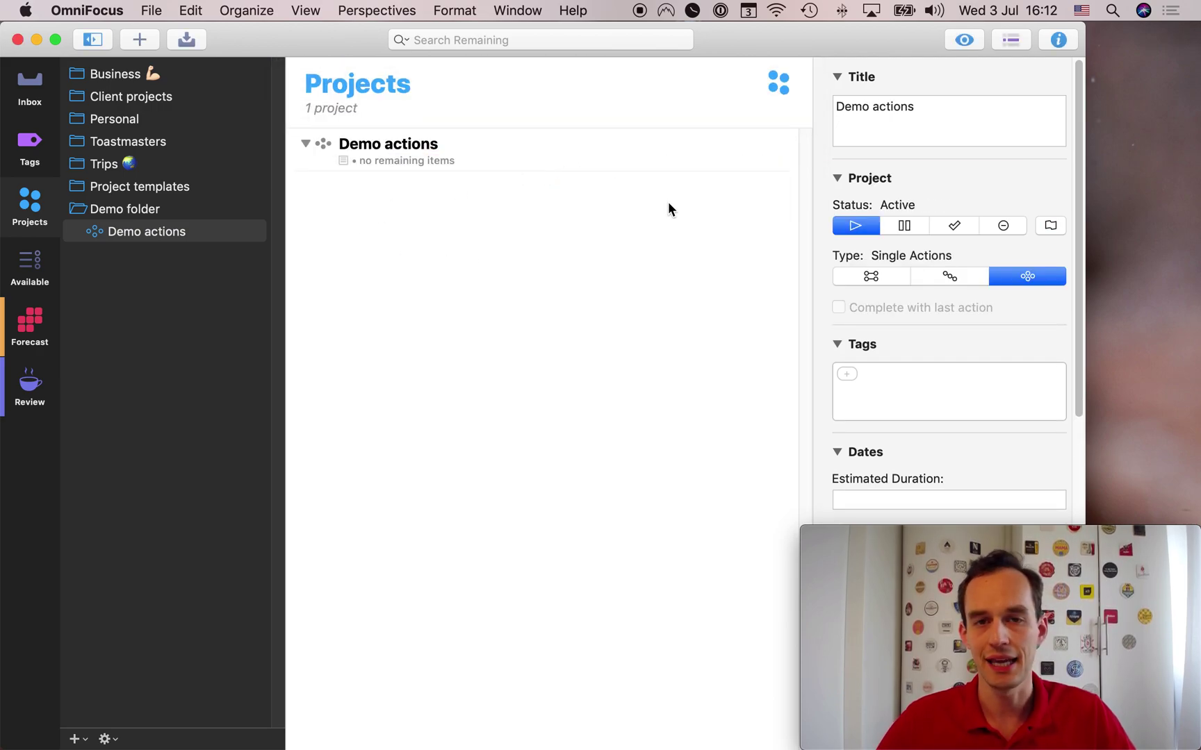
pyautogui.click(410, 9)
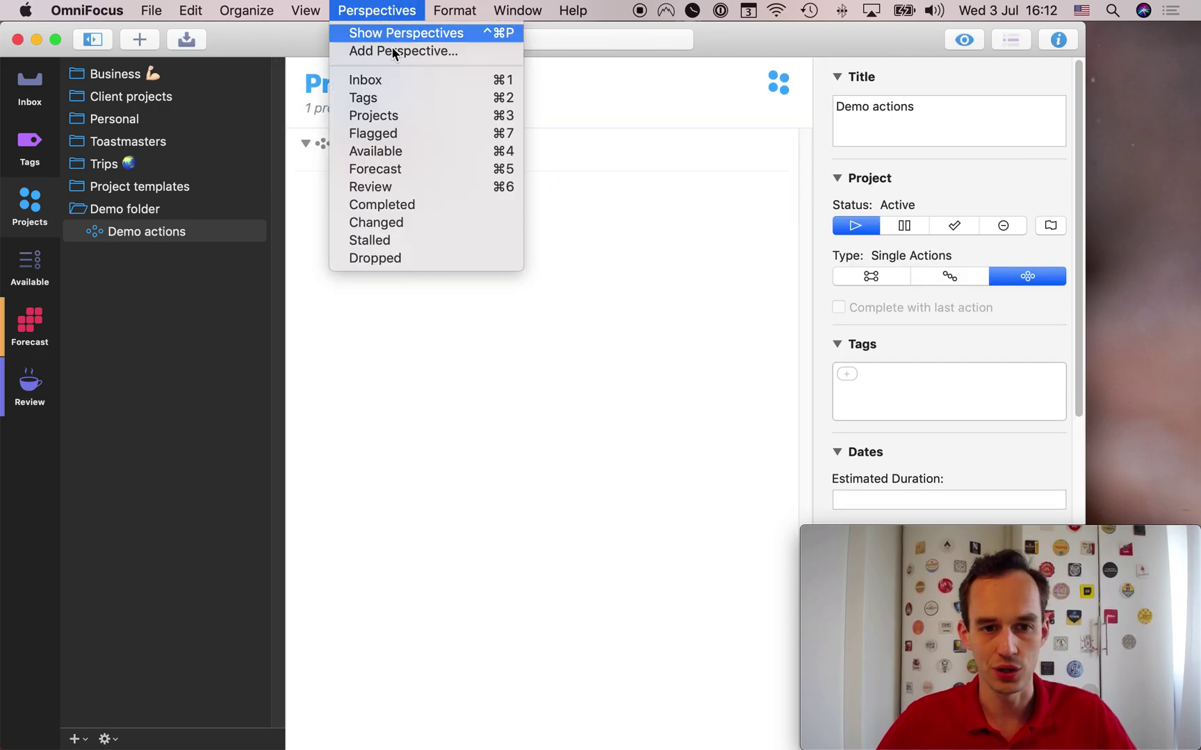
pyautogui.click(391, 260)
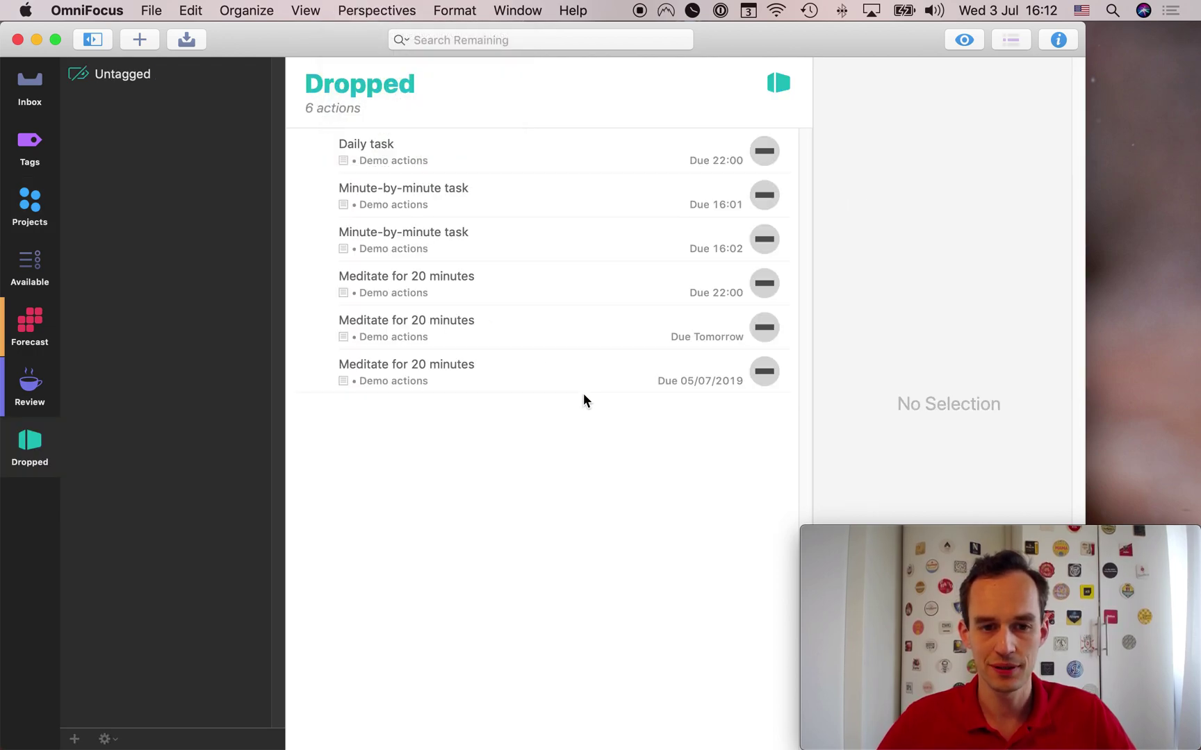